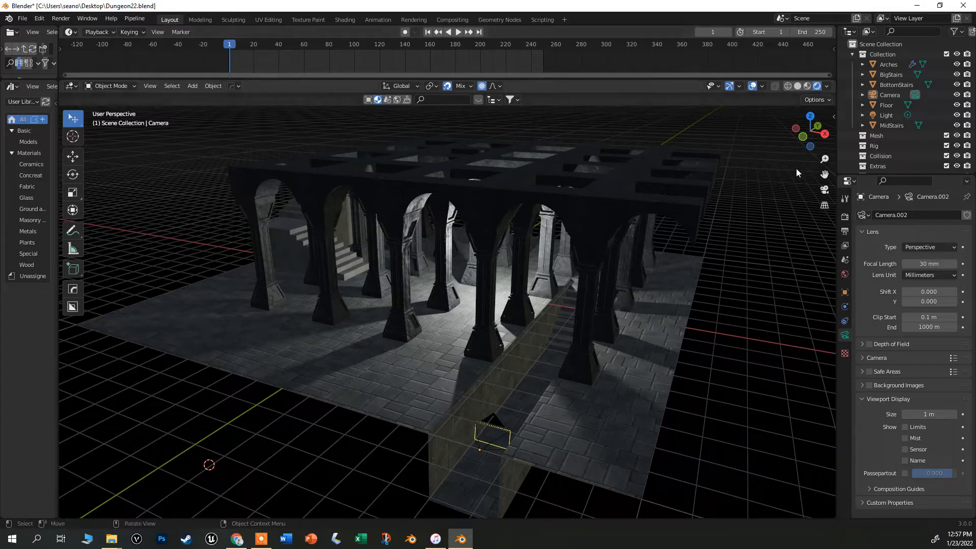
# - Show the scene's output properties and look through the available frame rate presets without changing the rate
pyautogui.click(845, 232)
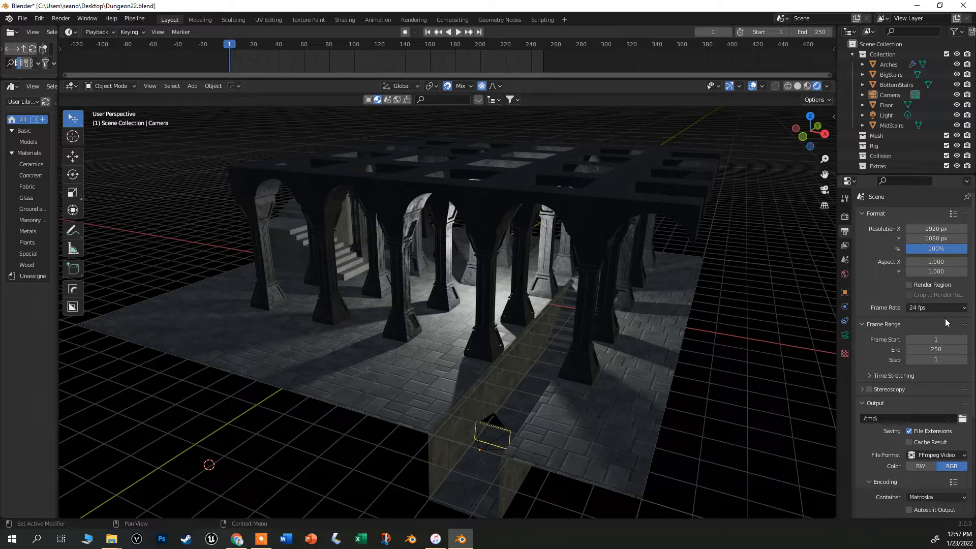
pyautogui.click(933, 308)
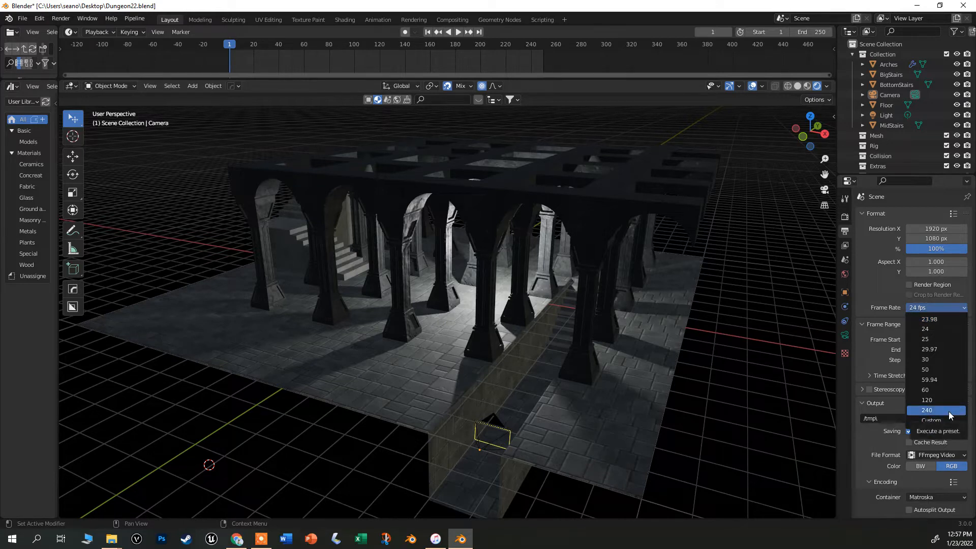
pyautogui.press('Escape')
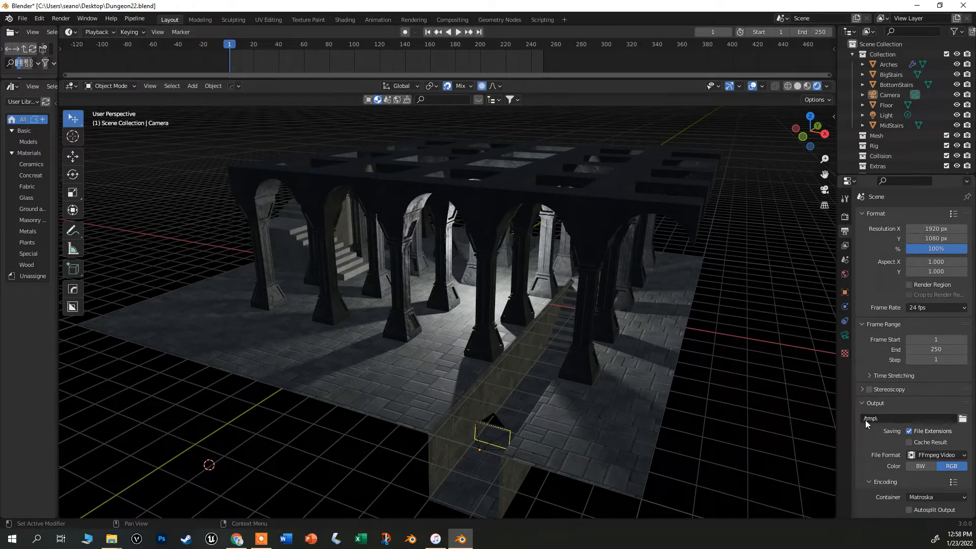
# - Choose FFmpeg Video as the output file format and review the encoding settings
pyautogui.scroll(-5, 879, 448)
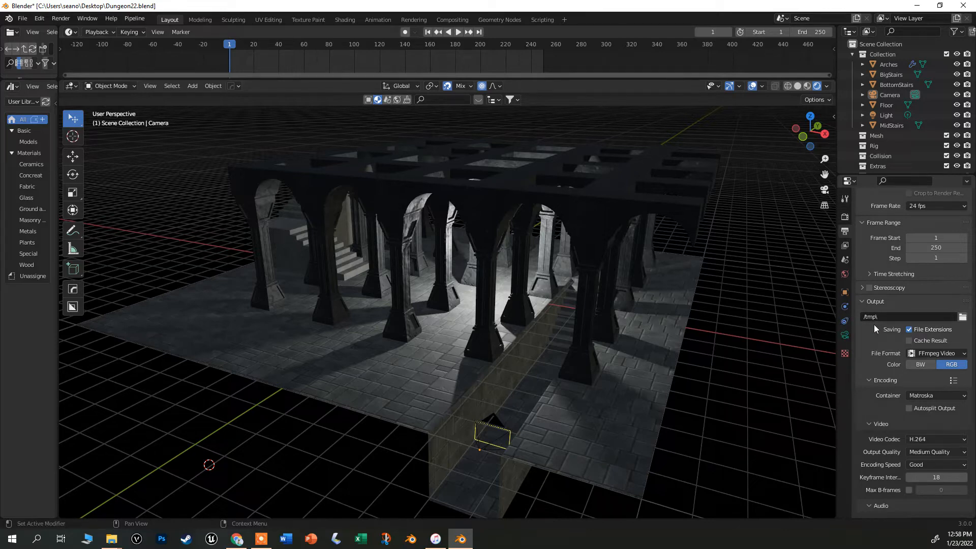
pyautogui.click(954, 355)
pyautogui.click(935, 355)
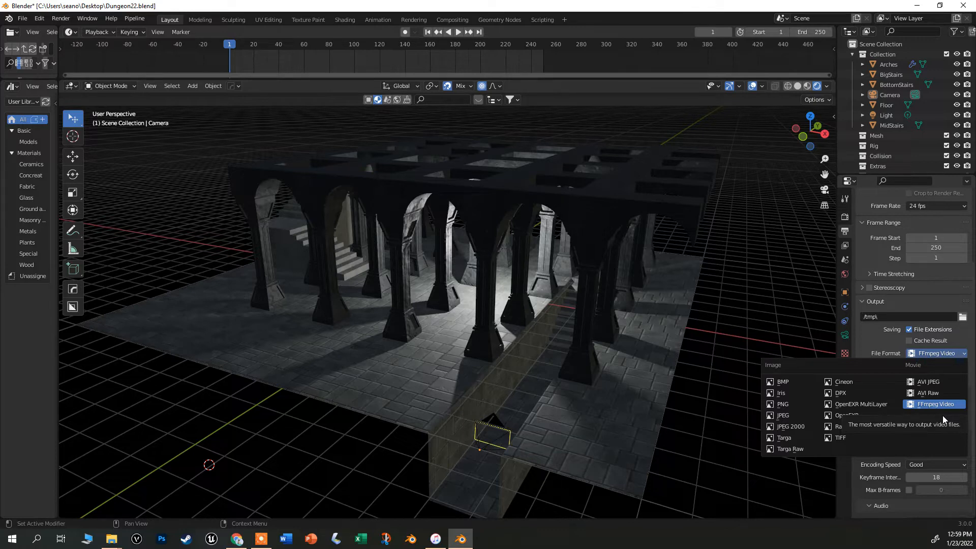
pyautogui.click(932, 405)
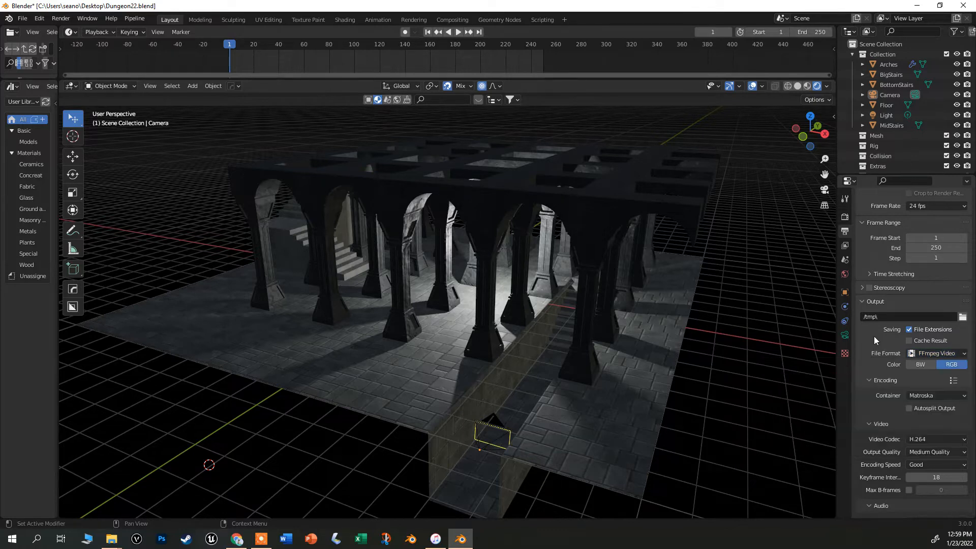
pyautogui.click(954, 380)
# - Select the camera in the corridor, show its lens properties and look at the scene through it
pyautogui.click(503, 438)
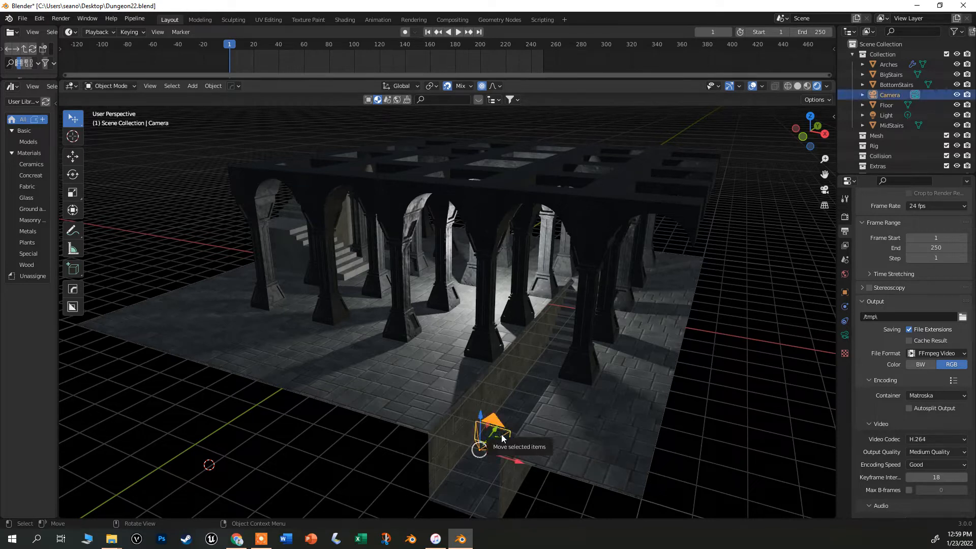
pyautogui.click(846, 336)
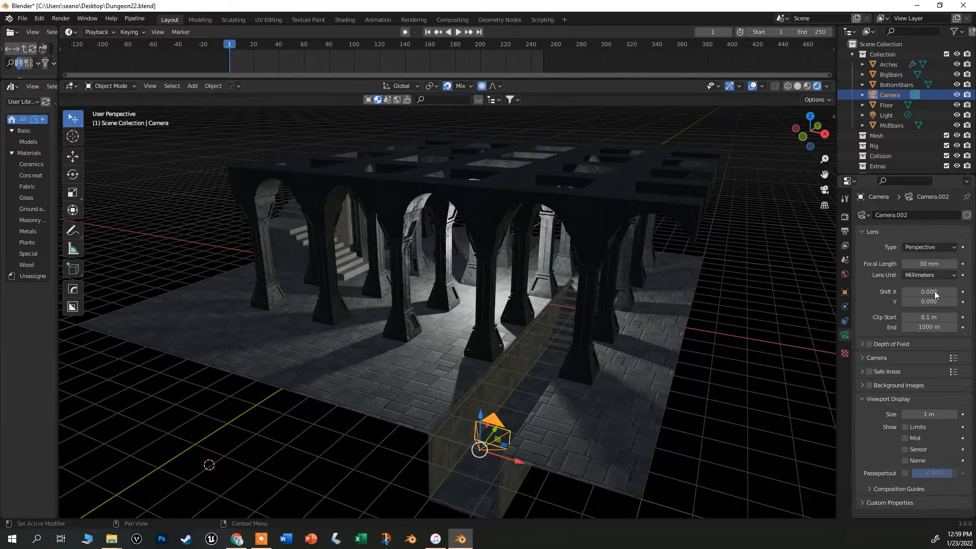
pyautogui.click(947, 248)
pyautogui.click(825, 191)
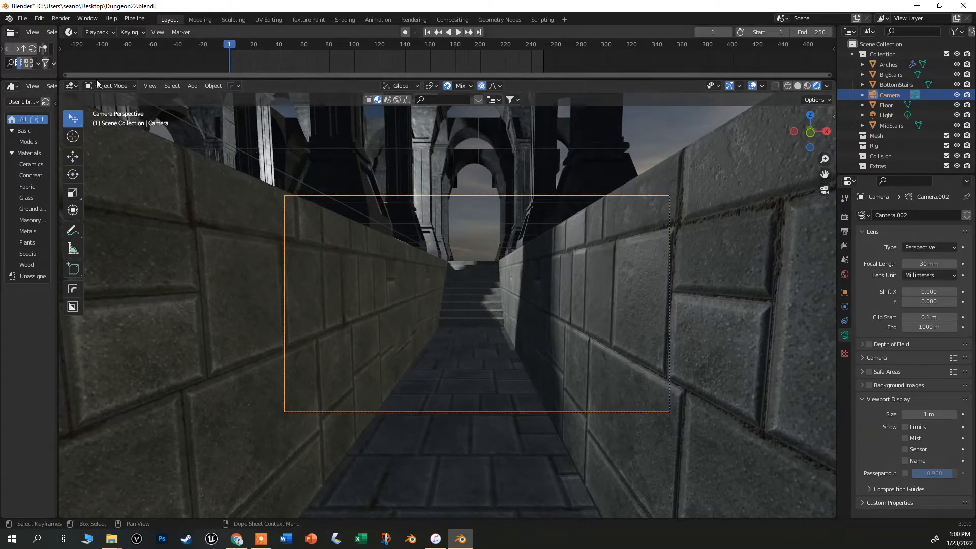
# - Find the viewport's camera commands and frame the camera bounds so they fill the view
pyautogui.click(150, 86)
pyautogui.moveTo(169, 189)
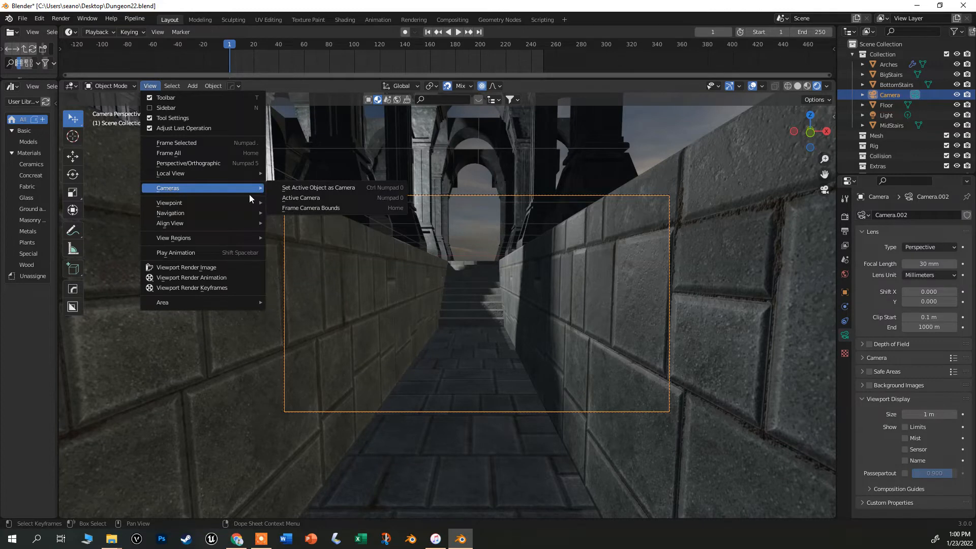
pyautogui.click(367, 200)
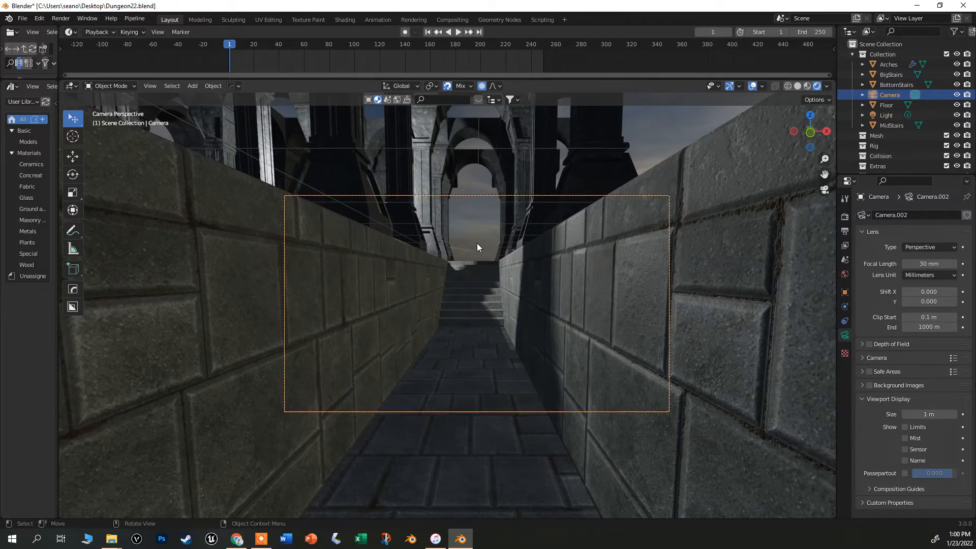
pyautogui.press('Home')
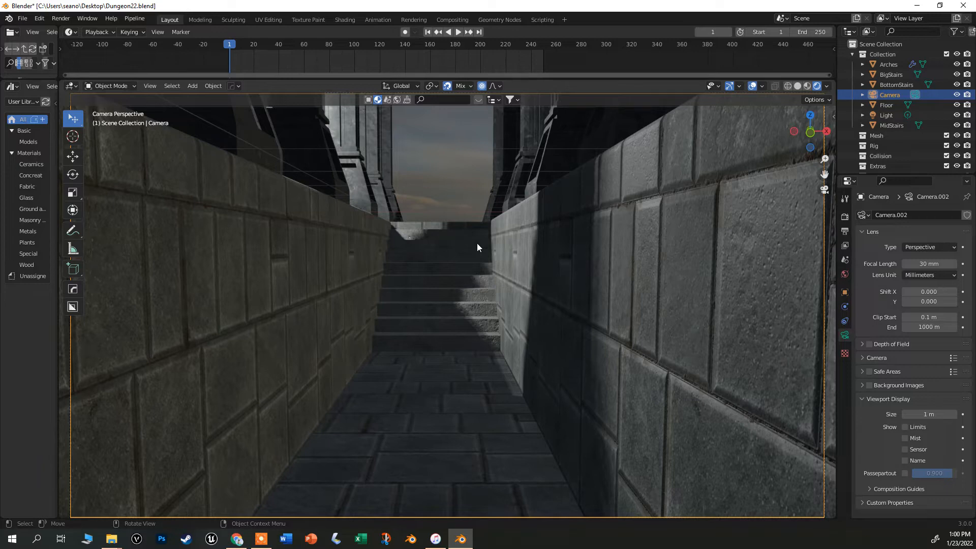
# - Enable the camera's passepartout to darken the area outside the camera frame
pyautogui.scroll(-3, 477, 244)
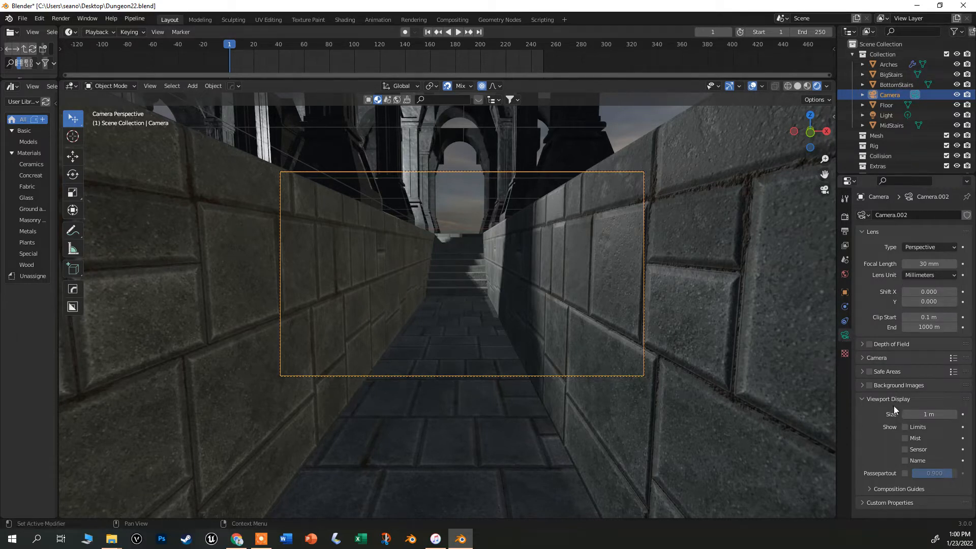
pyautogui.click(905, 473)
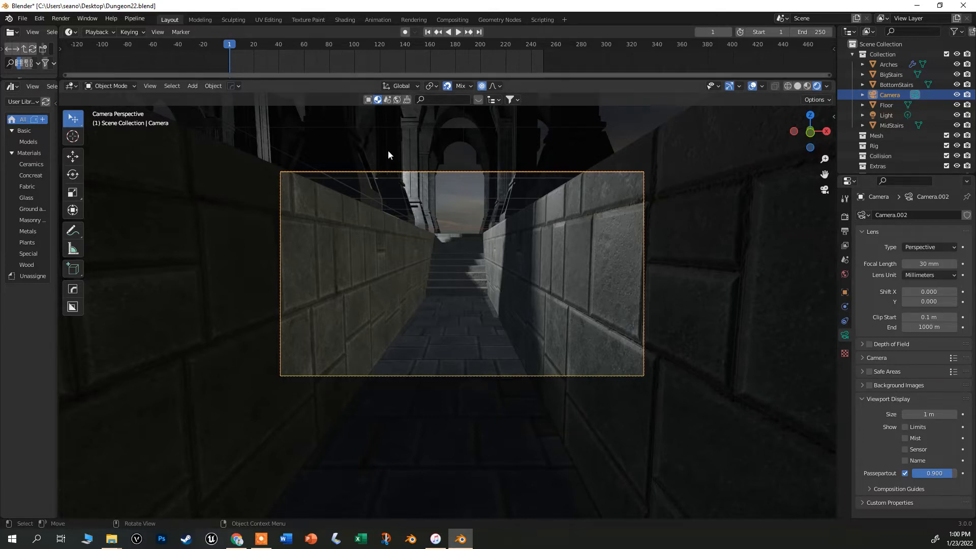
pyautogui.scroll(2, 478, 244)
pyautogui.scroll(-7, 467, 231)
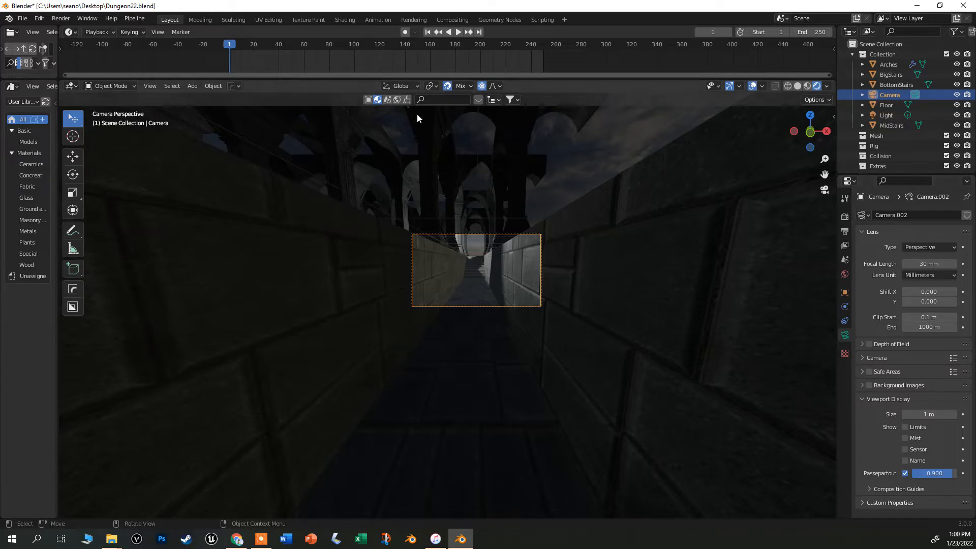
pyautogui.scroll(6, 501, 284)
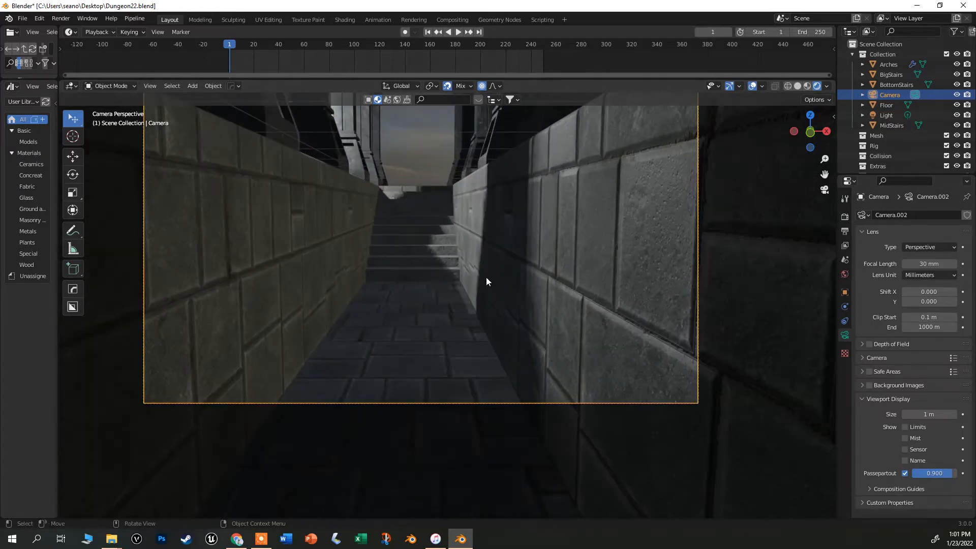
pyautogui.scroll(-2, 484, 279)
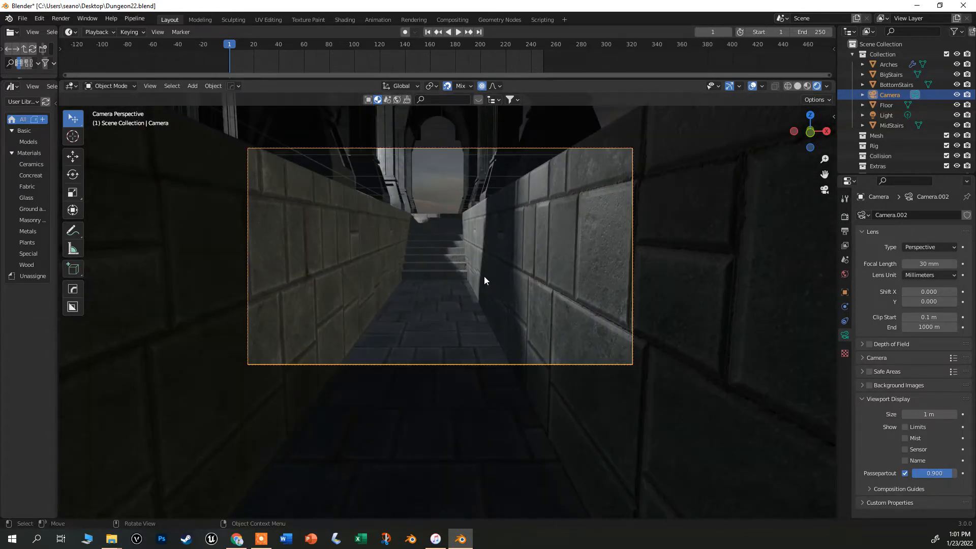
# - Render a still image of frame 1 from the camera and close the render window
pyautogui.press('F12')
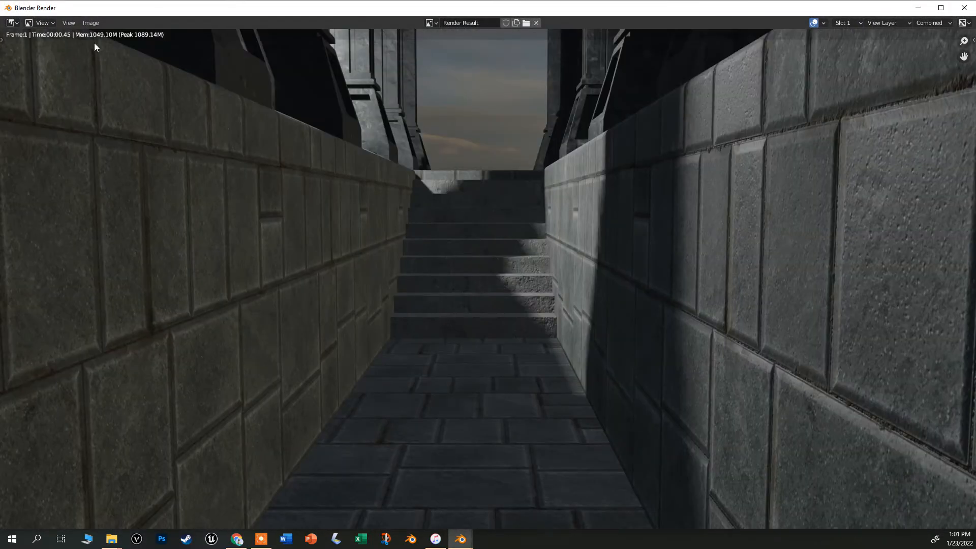
pyautogui.click(92, 24)
pyautogui.click(964, 8)
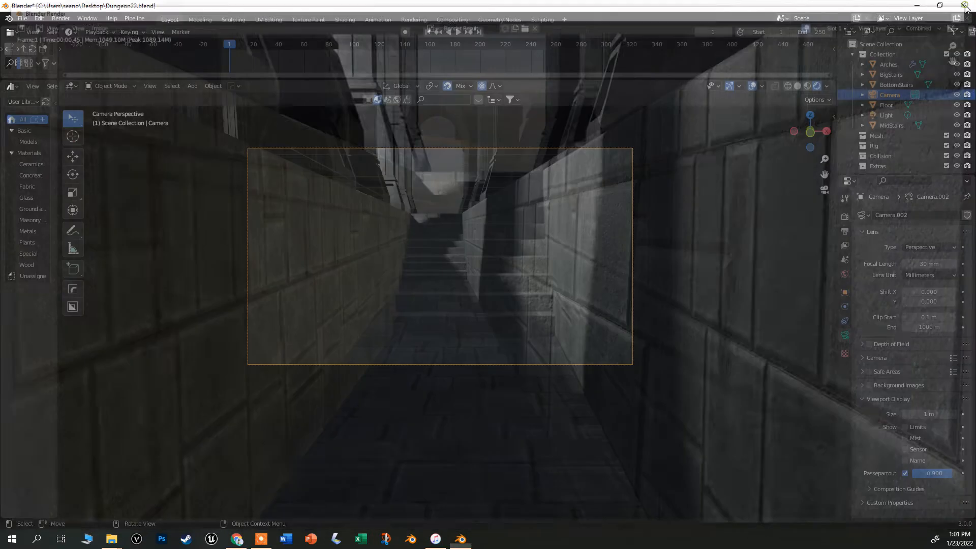
pyautogui.click(62, 20)
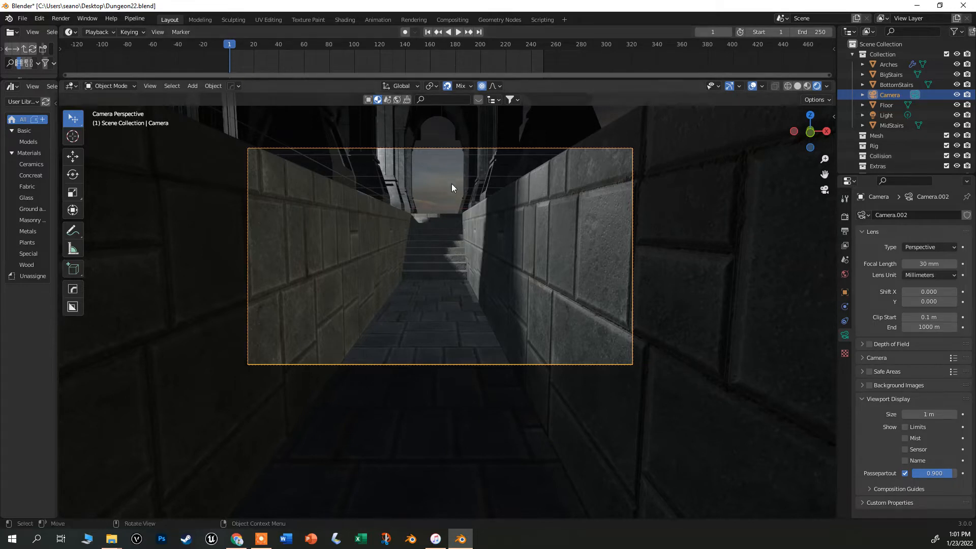
# - Insert a Location & Rotation keyframe on the camera at frame 1 and compare its timeline with the Floor object's
pyautogui.rightClick(451, 223)
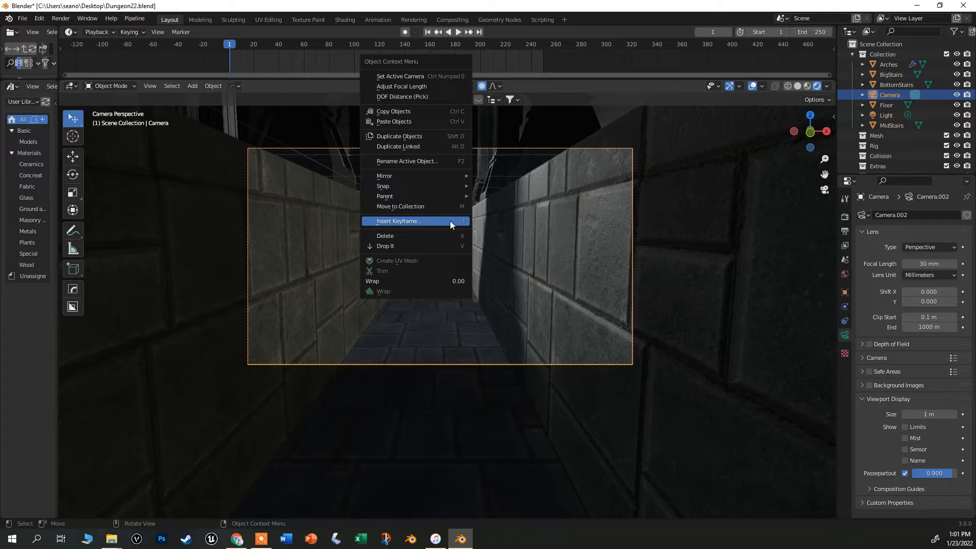
pyautogui.click(450, 221)
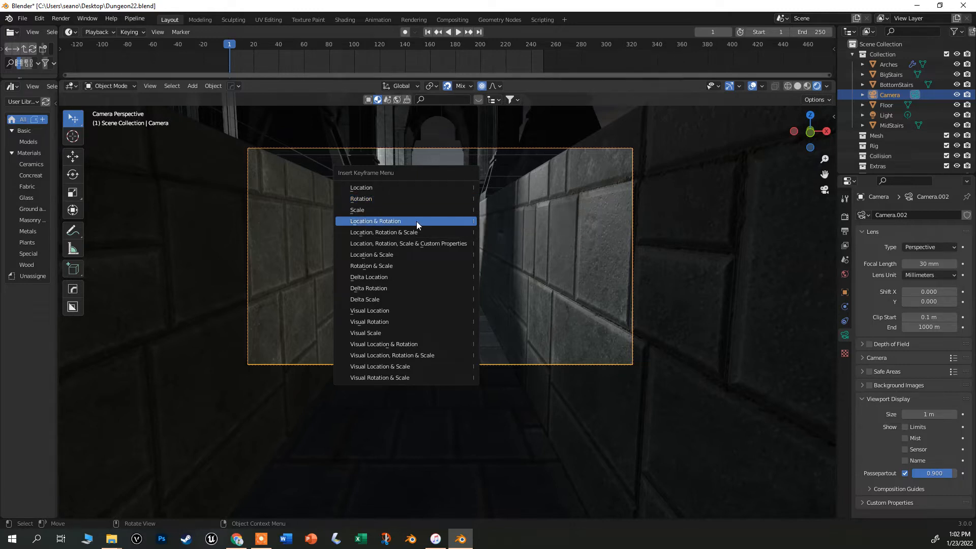
pyautogui.click(416, 222)
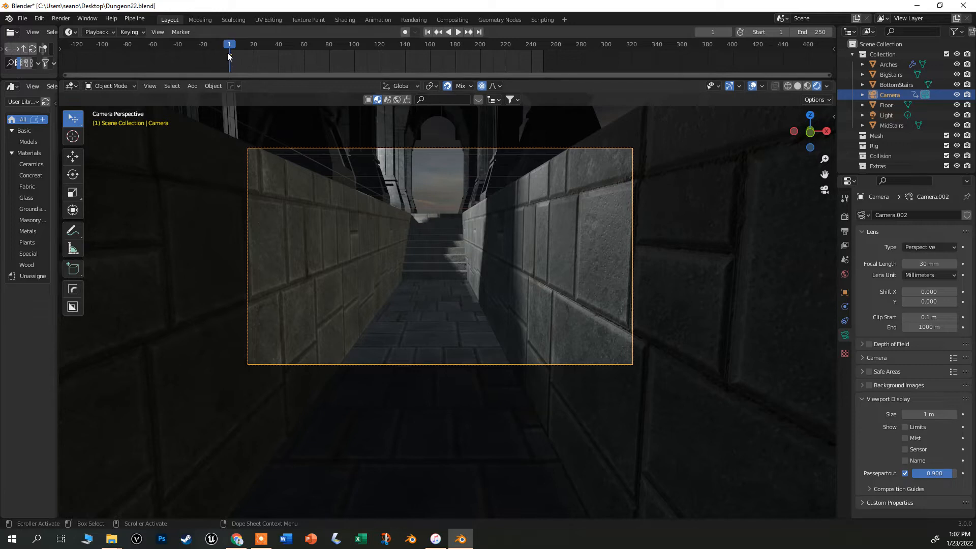
pyautogui.click(883, 105)
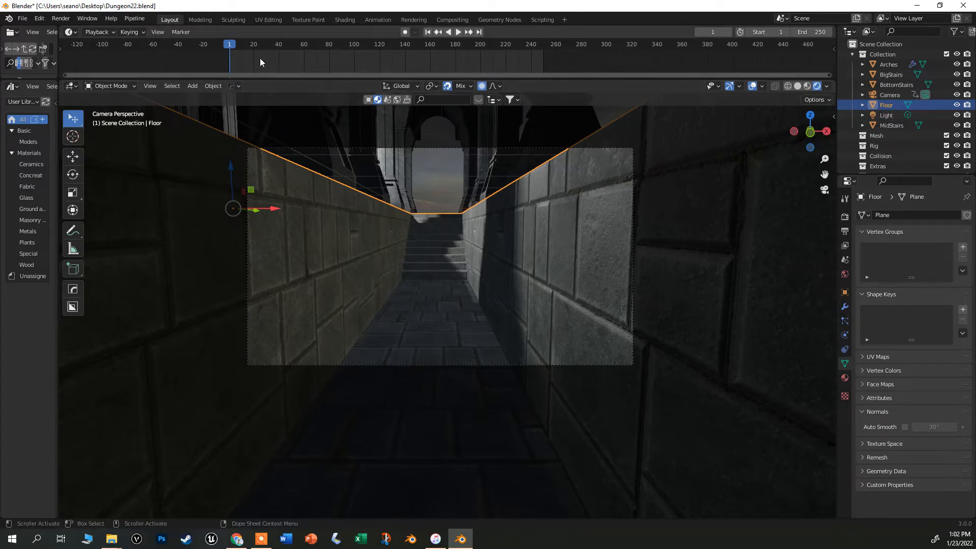
pyautogui.click(890, 94)
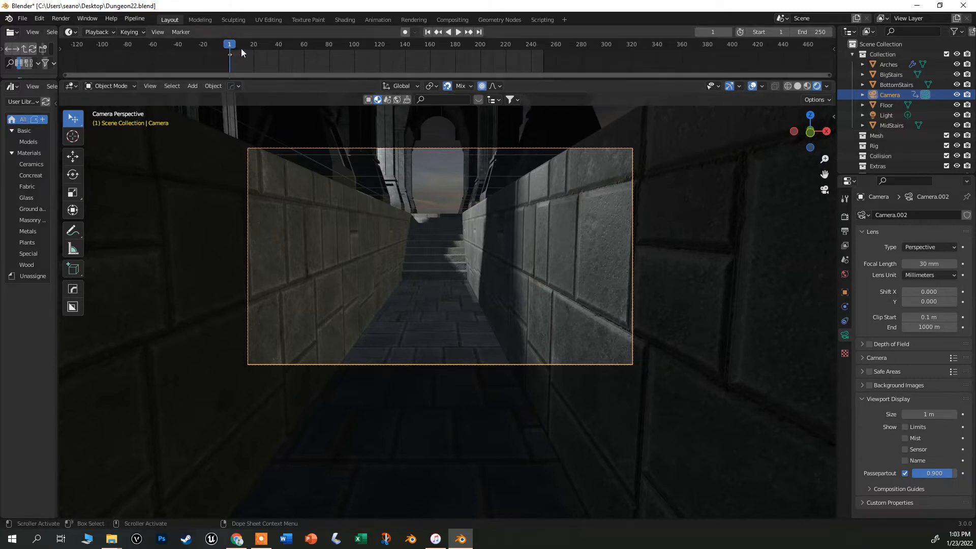
# - Go to frame 24 and use walk navigation to move the camera forward along the corridor to the bottom stairs
pyautogui.press('space')
pyautogui.moveTo(235, 48); pyautogui.dragTo(254, 50)
pyautogui.press('space')
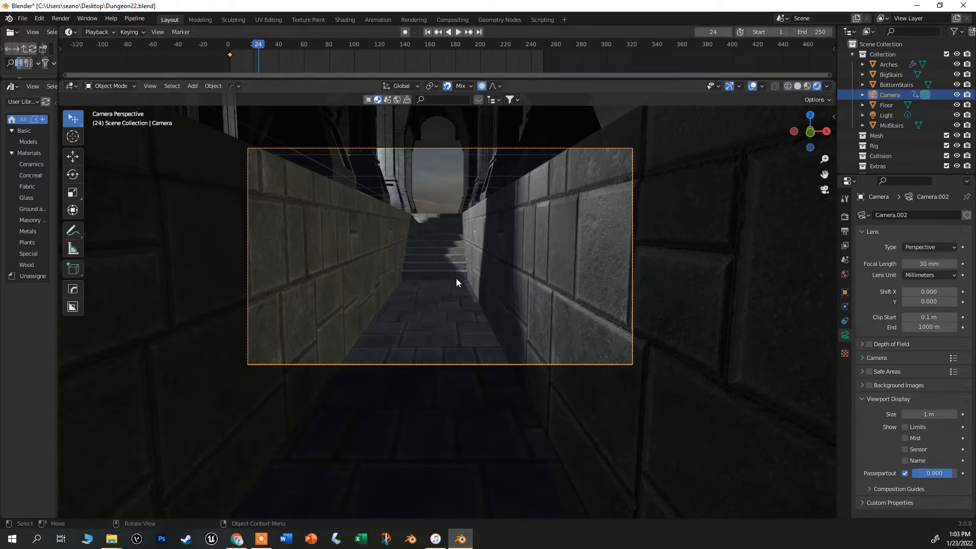
pyautogui.hotkey('shift', '`')
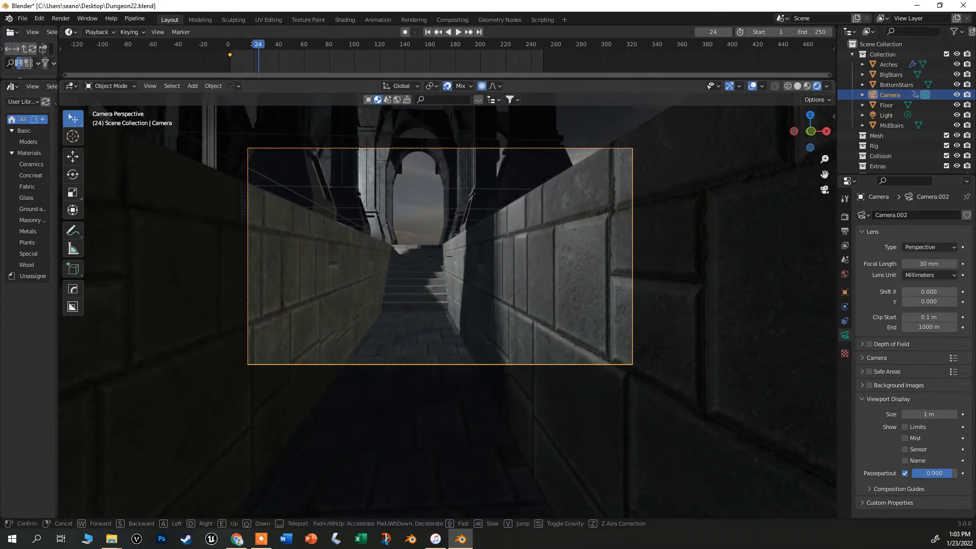
pyautogui.press('w')
pyautogui.press('w')
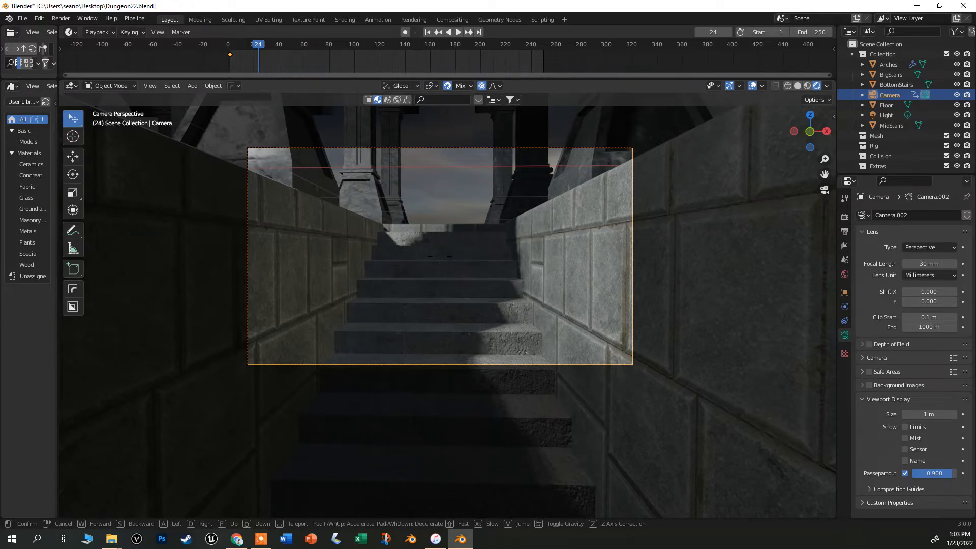
pyautogui.click(448, 305)
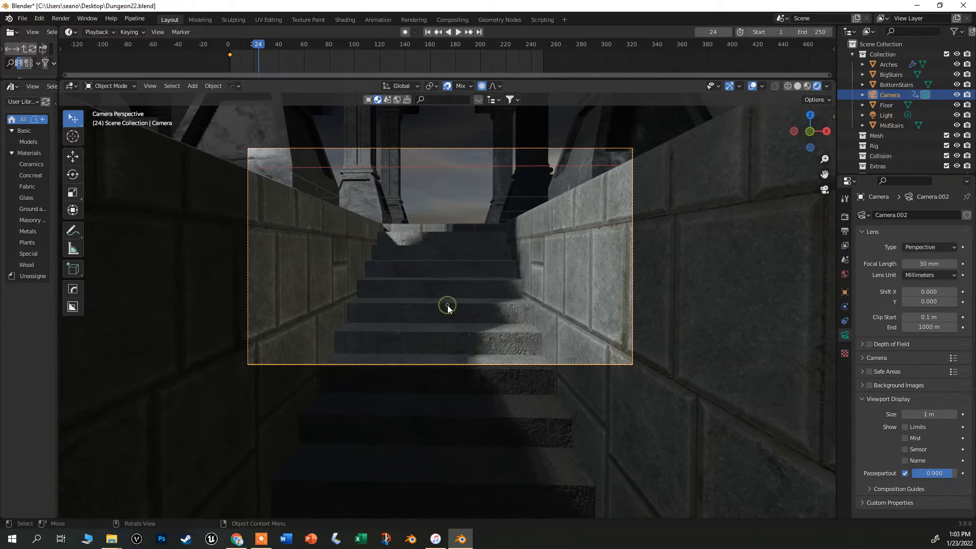
pyautogui.click(447, 305)
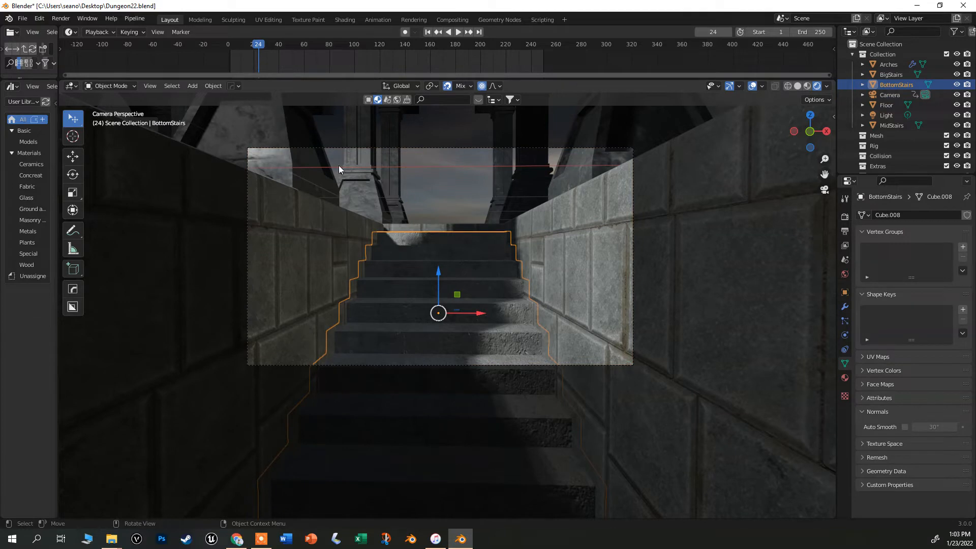
# - Reselect the camera and insert a Location & Rotation keyframe for its new position at frame 24
pyautogui.click(896, 95)
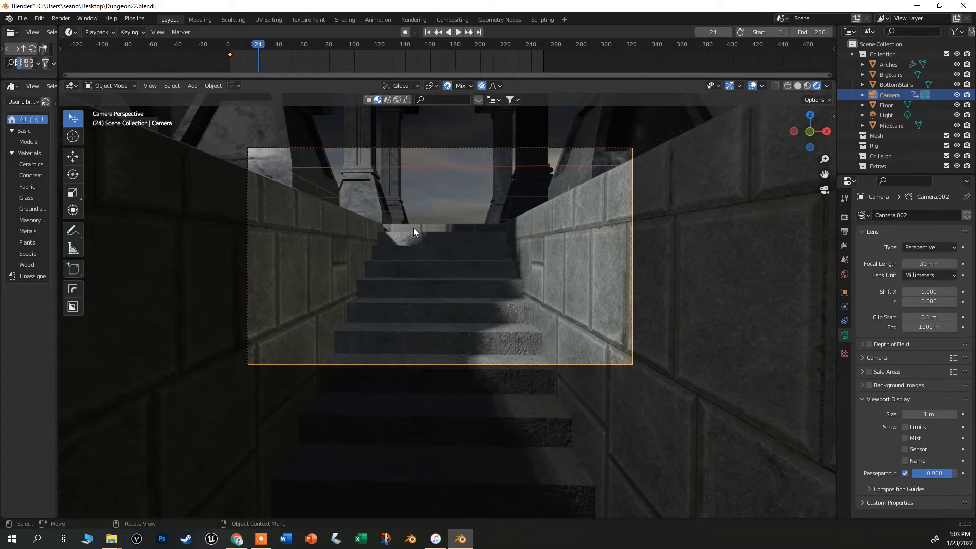
pyautogui.press('i')
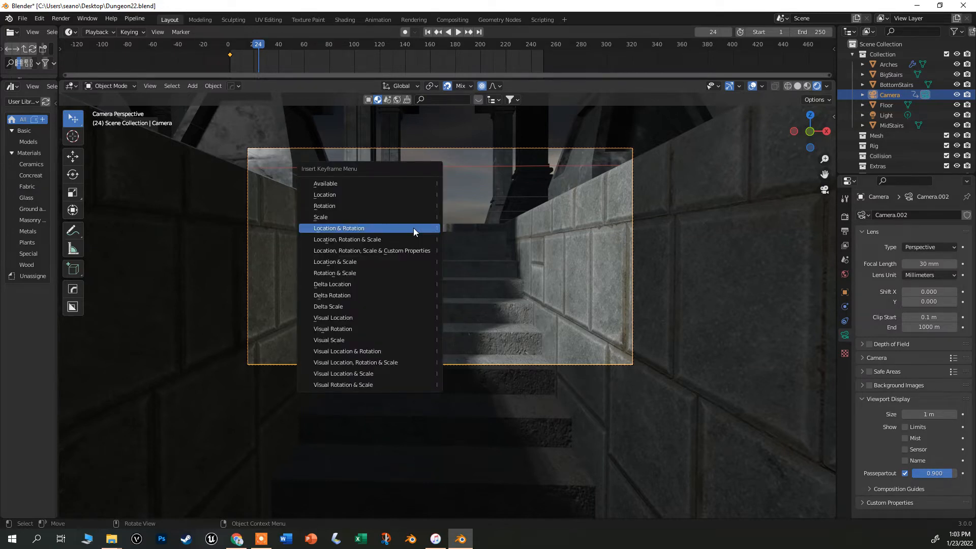
pyautogui.click(413, 228)
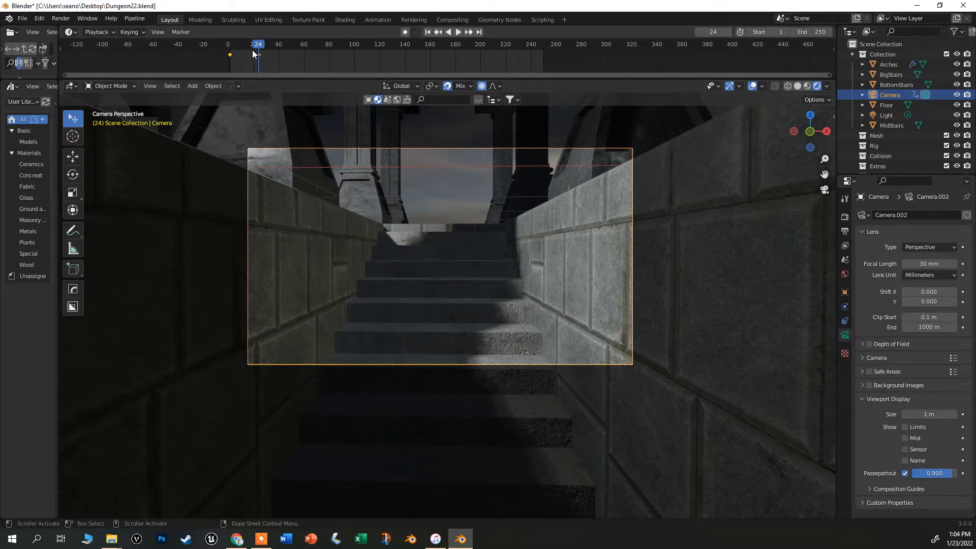
# - Scrub back to frame 2 to preview the camera move, and make the timeline area taller
pyautogui.moveTo(260, 45); pyautogui.dragTo(229, 45)
pyautogui.moveTo(250, 76); pyautogui.dragTo(247, 112)
pyautogui.moveTo(235, 45); pyautogui.dragTo(231, 45)
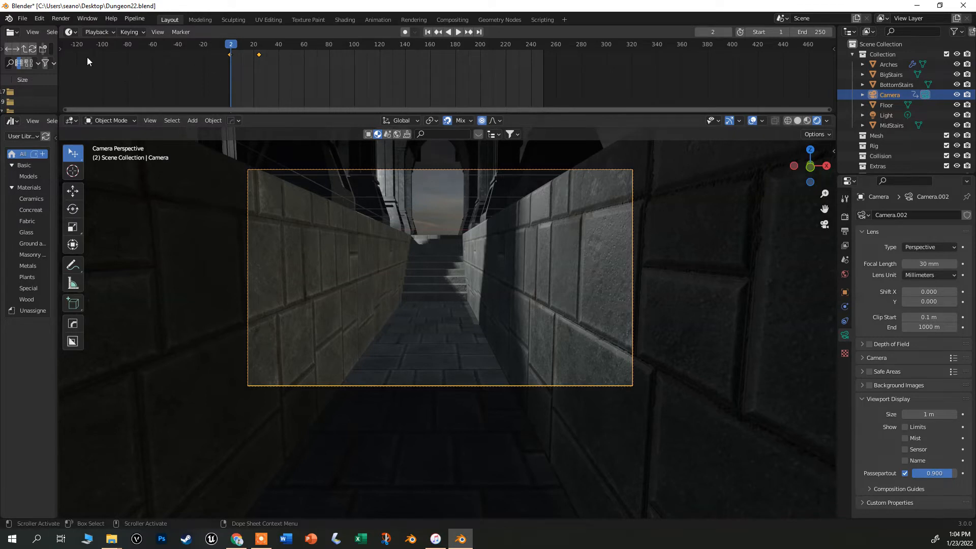
# - Review the Spacebar Action setting in the Keymap preferences, leaving it as is
pyautogui.click(38, 19)
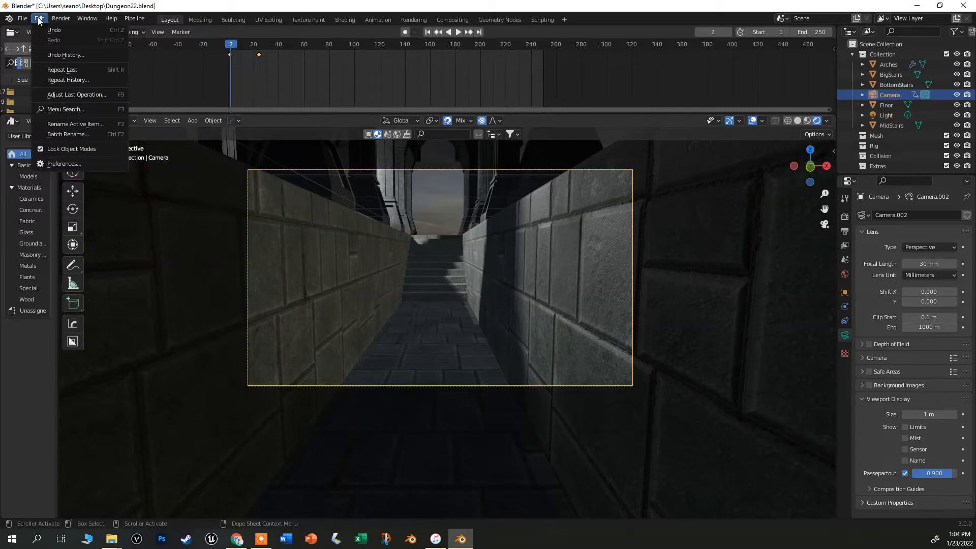
pyautogui.click(63, 163)
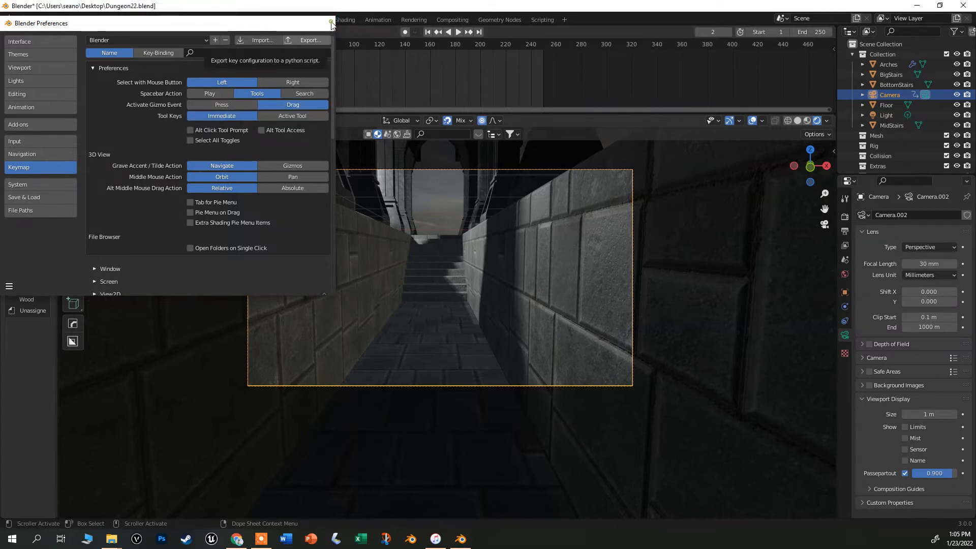
pyautogui.click(331, 23)
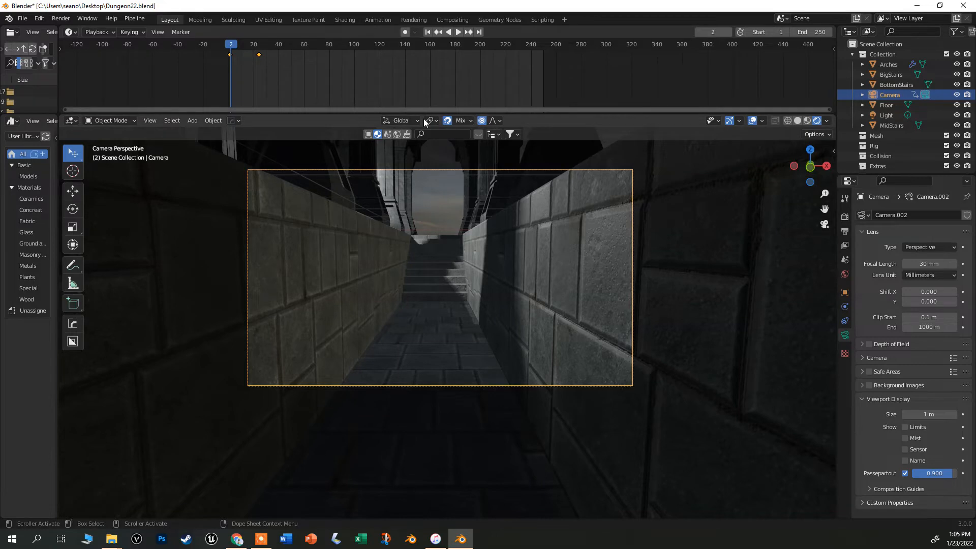
# - Play the camera animation, return to frame 1 and play it again to check the move's speed
pyautogui.press('space')
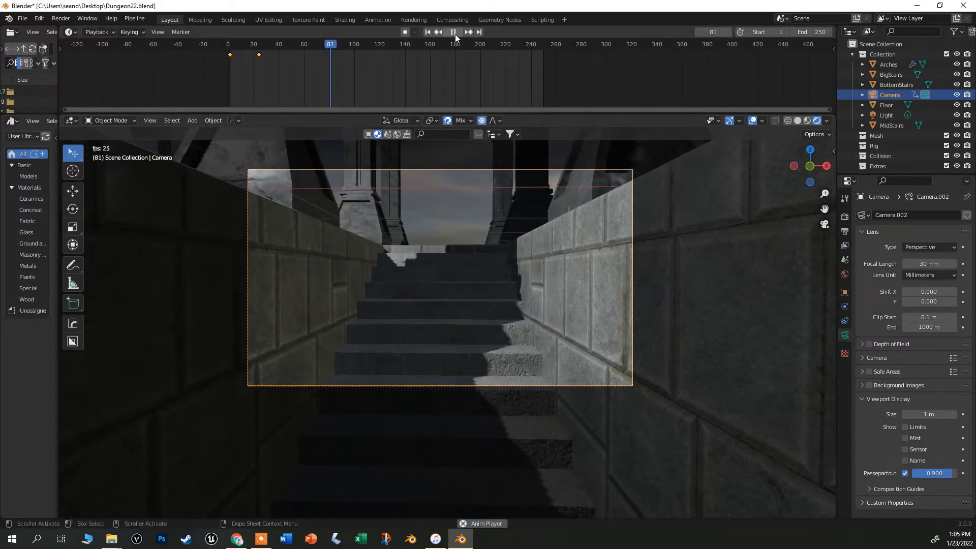
pyautogui.press('space')
pyautogui.click(427, 32)
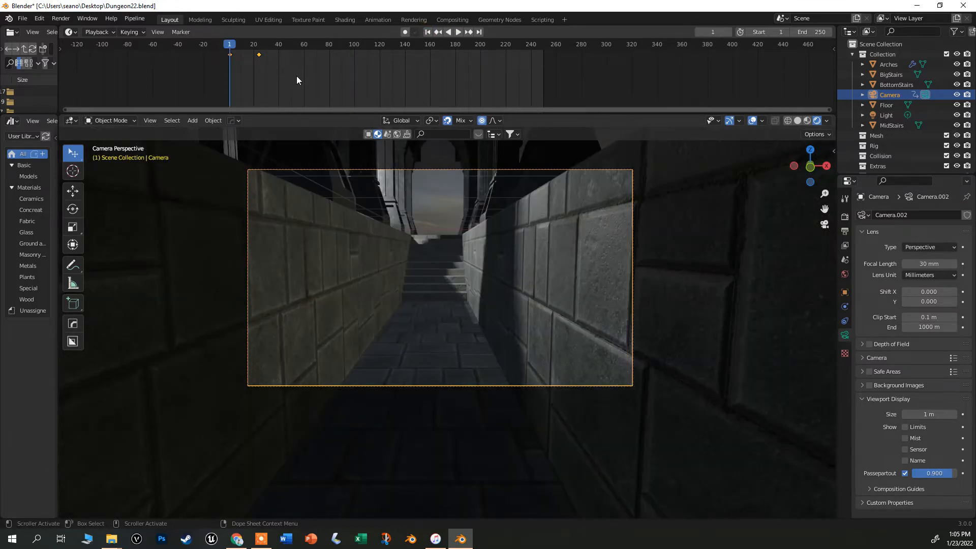
pyautogui.press('space')
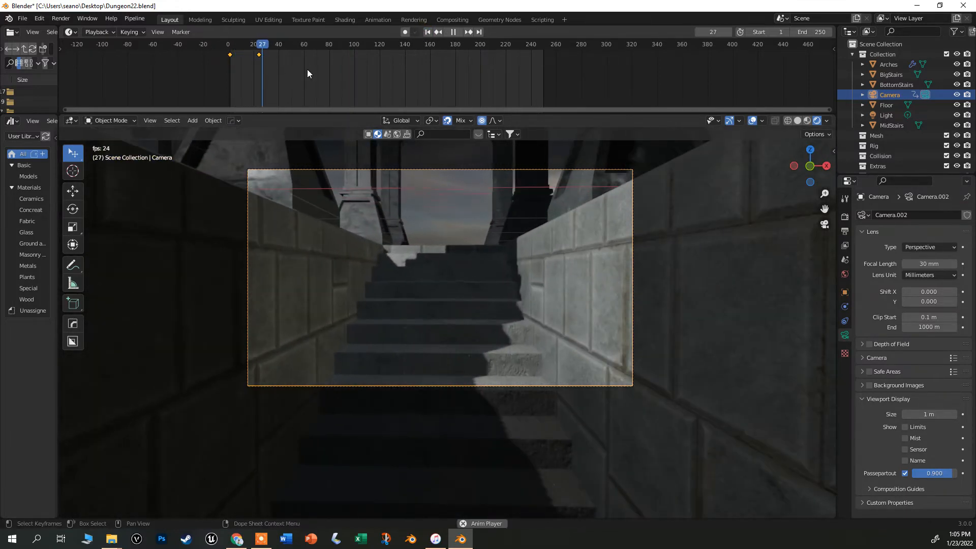
pyautogui.press('space')
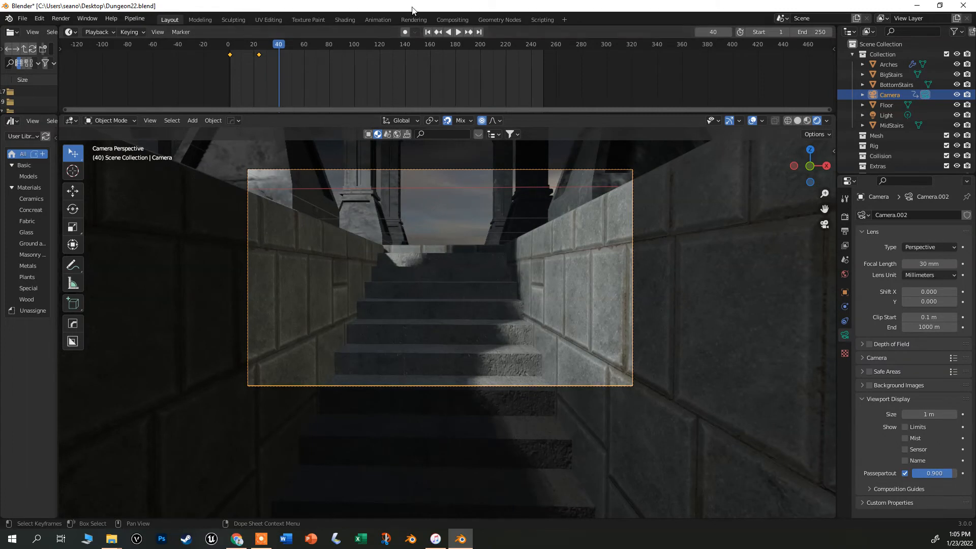
# - Move the camera's second keyframe to about frame 58 and play the animation from frame 1
pyautogui.click(428, 32)
pyautogui.moveTo(277, 65); pyautogui.dragTo(253, 48)
pyautogui.press('g')
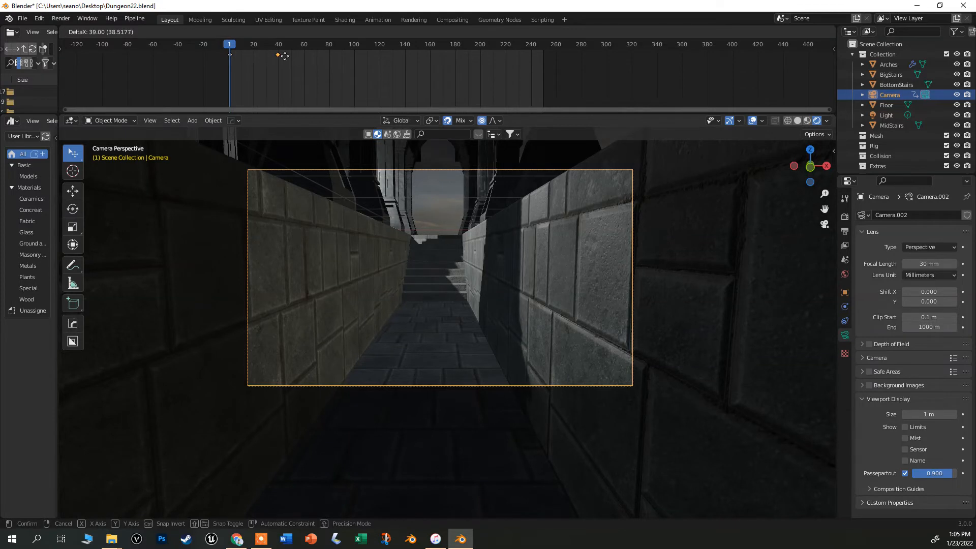
pyautogui.click(301, 58)
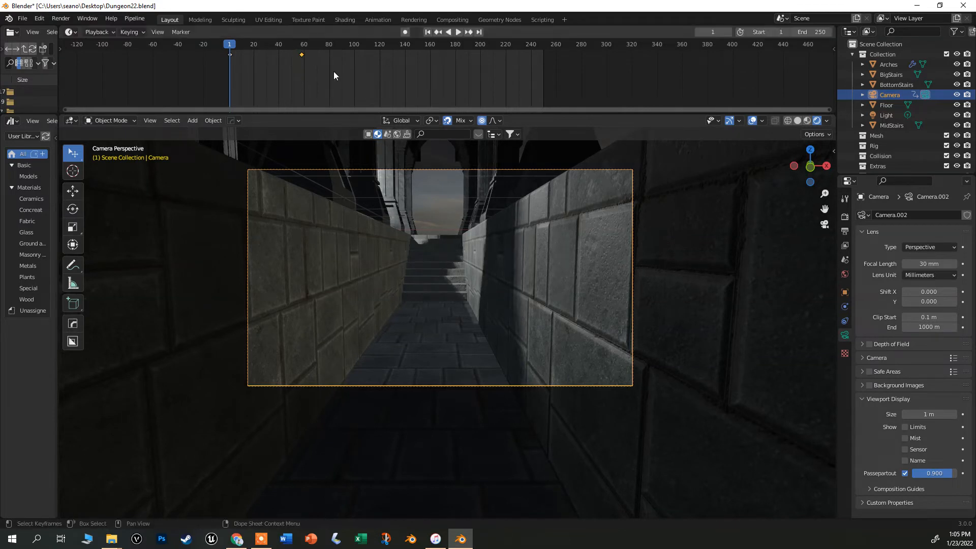
pyautogui.click(459, 32)
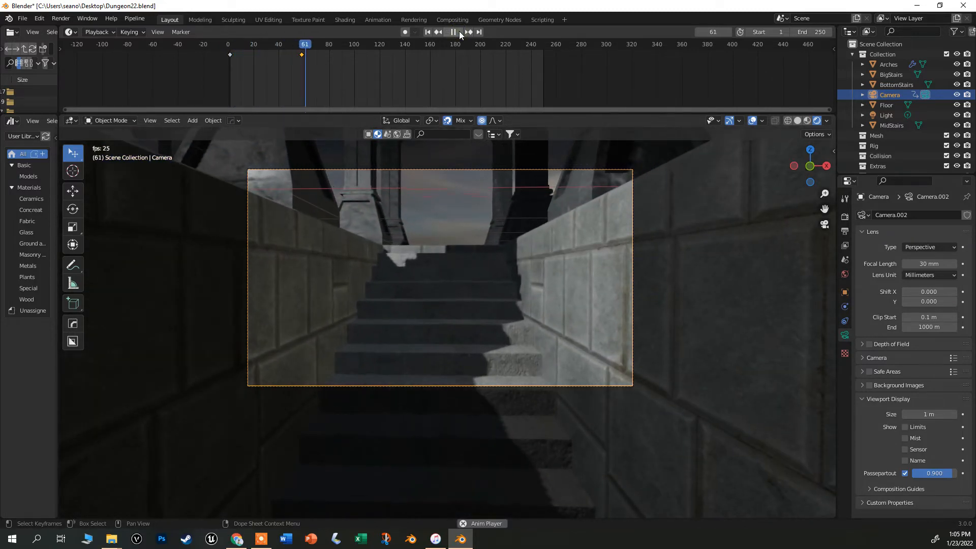
pyautogui.click(454, 32)
# - Move the camera's second keyframe out to about frame 143 and play the slower move from the start
pyautogui.moveTo(302, 54); pyautogui.dragTo(410, 60)
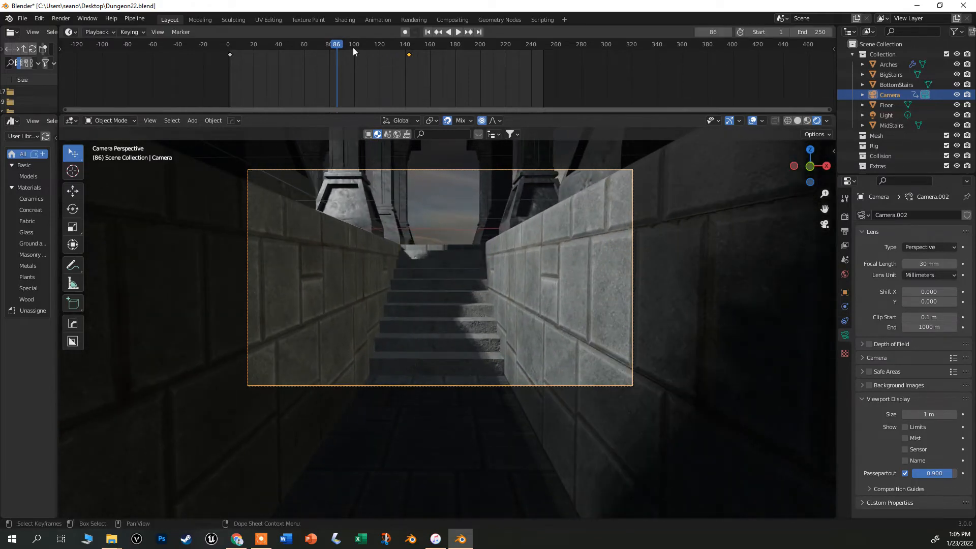
pyautogui.click(429, 31)
pyautogui.click(454, 32)
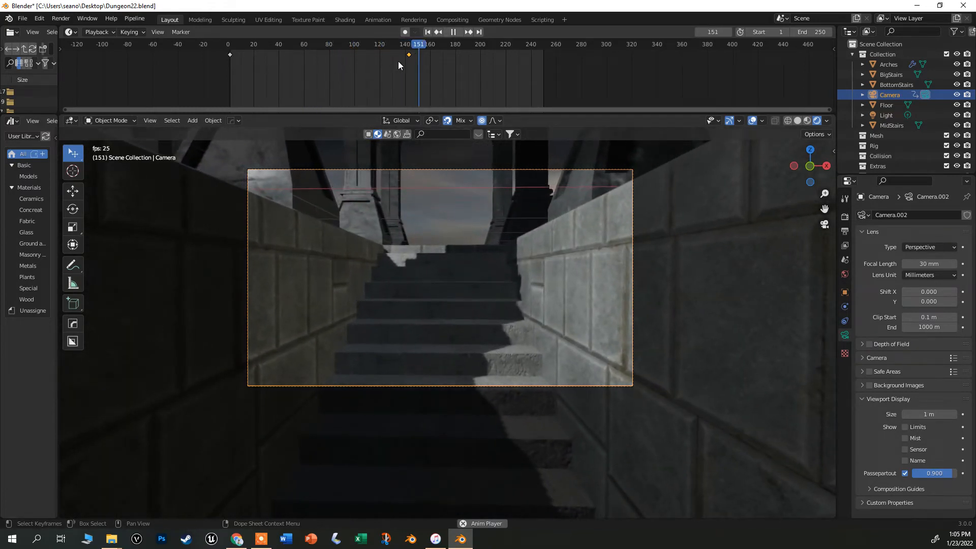
pyautogui.press('space')
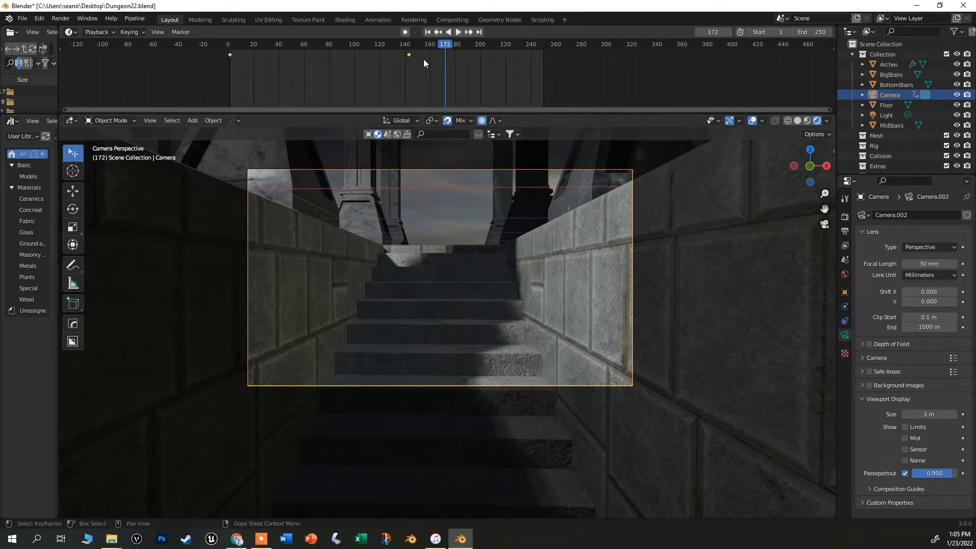
# - Move the camera's second keyframe to about frame 35 and set the current frame to 50
pyautogui.moveTo(408, 53); pyautogui.dragTo(274, 62)
pyautogui.moveTo(431, 48); pyautogui.dragTo(284, 49)
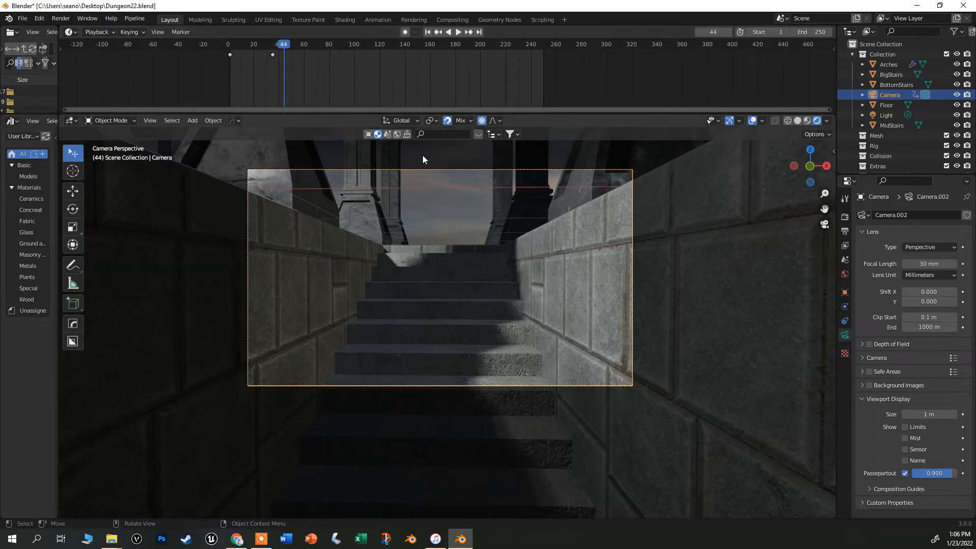
pyautogui.click(291, 45)
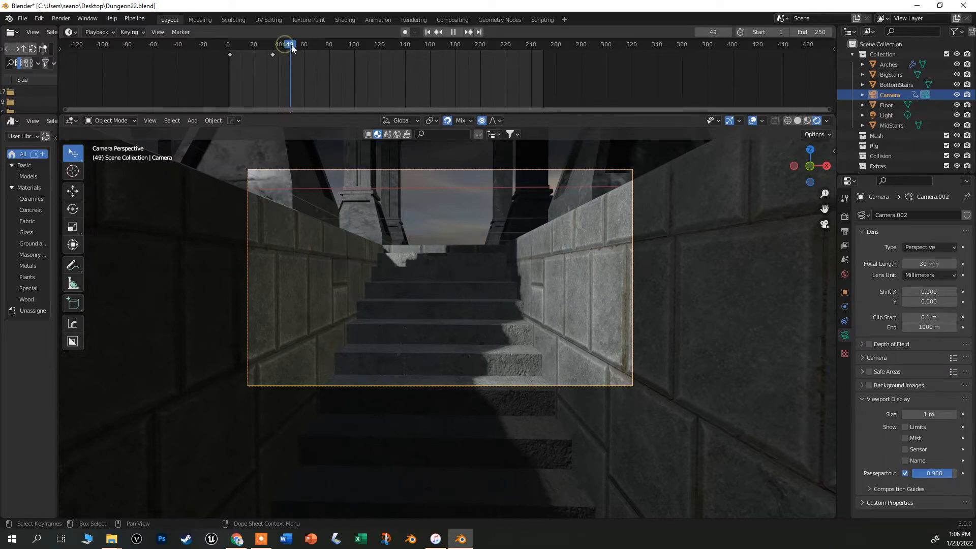
# - Turn on Auto Keying and use walk navigation to tilt the camera up toward the arches, recording a keyframe at frame 50
pyautogui.click(405, 33)
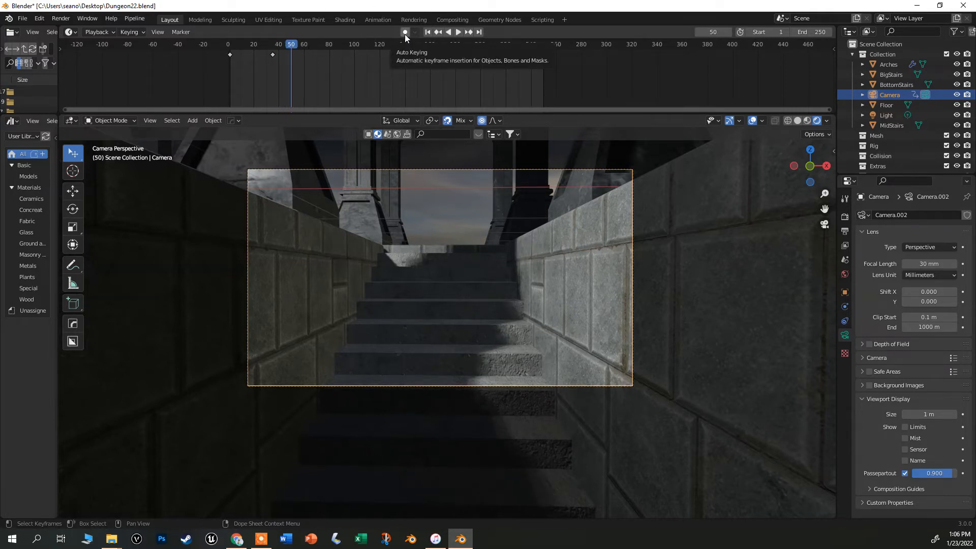
pyautogui.click(404, 33)
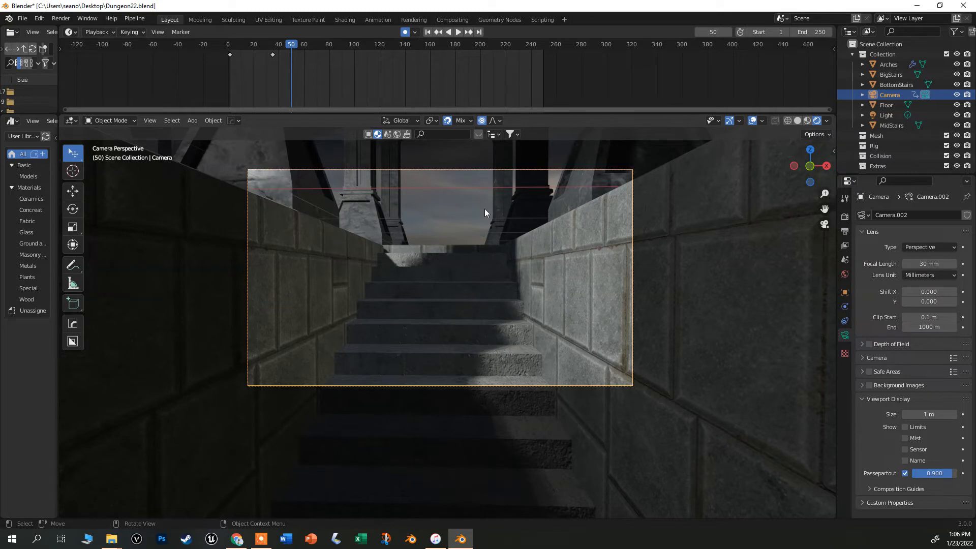
pyautogui.click(415, 32)
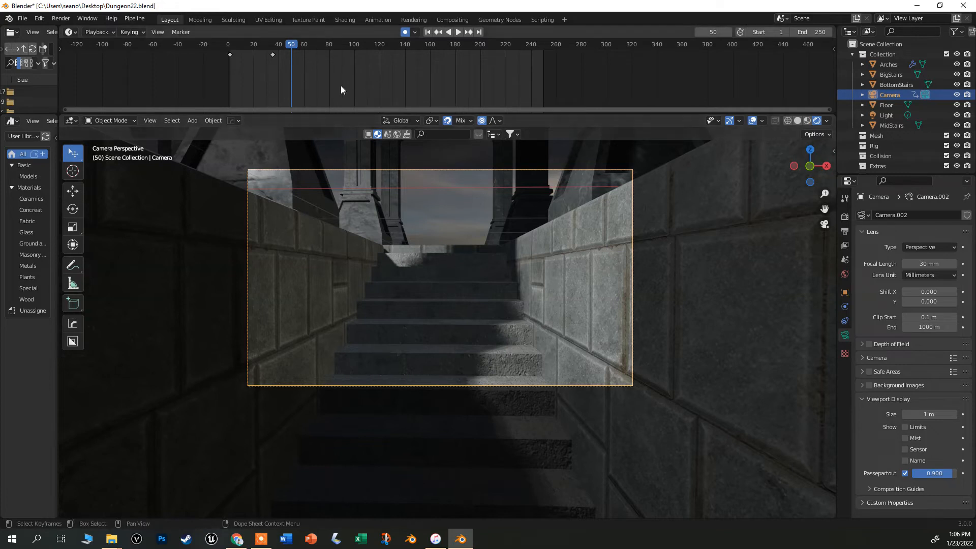
pyautogui.hotkey('shift', '`')
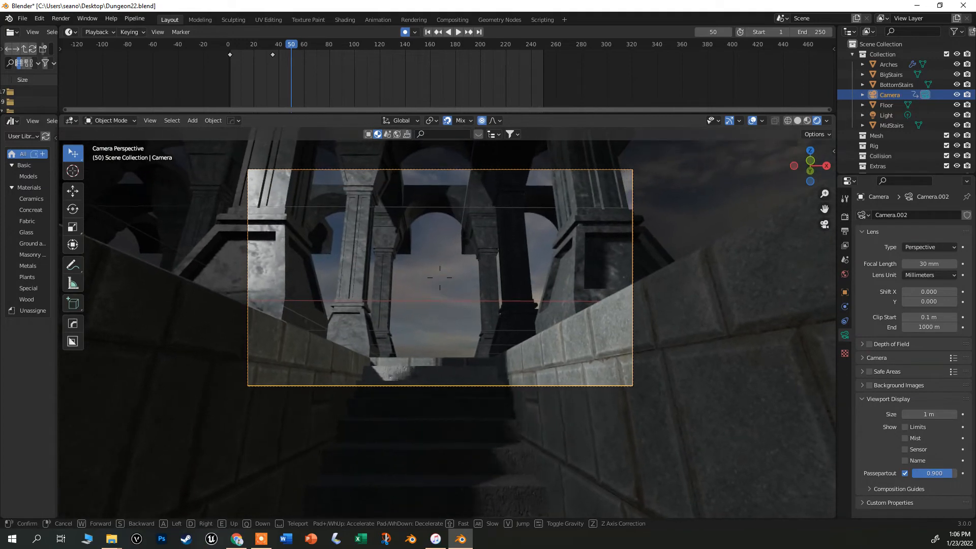
pyautogui.click(440, 278)
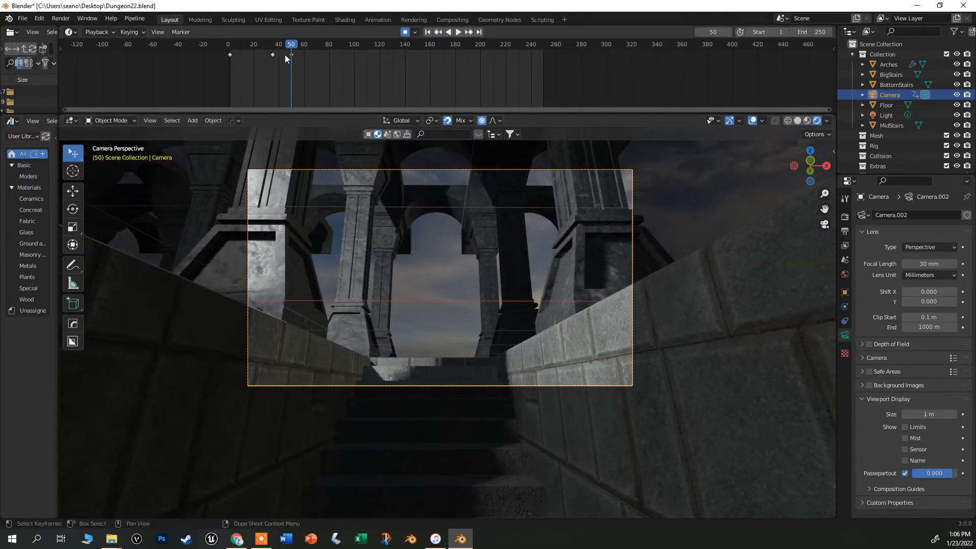
# - At frame 66, use walk navigation to move the camera forward up the stairs to the arches, recording a keyframe
pyautogui.moveTo(300, 50)
pyautogui.mouseDown()
pyautogui.moveTo(236, 50)
pyautogui.moveTo(311, 47)
pyautogui.mouseUp()
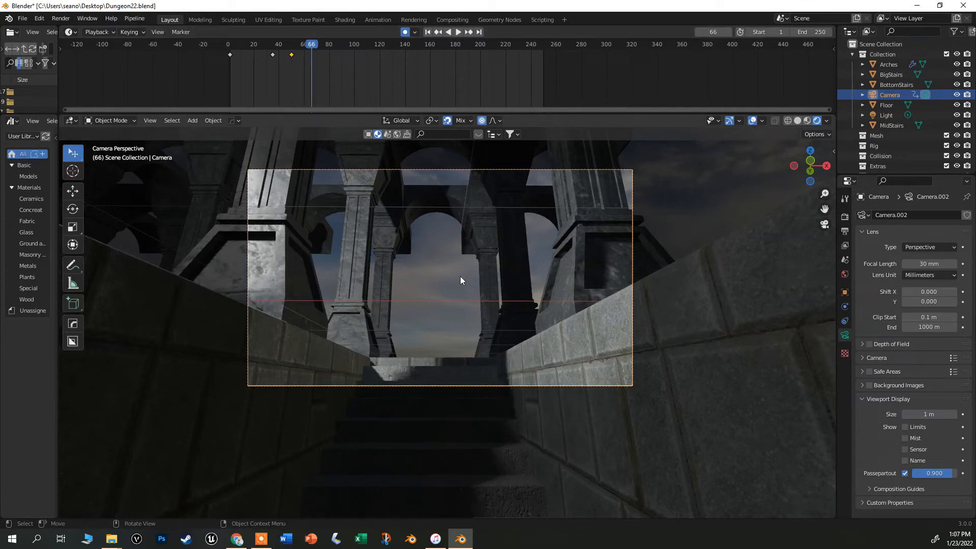
pyautogui.hotkey('shift', '`')
pyautogui.press('w')
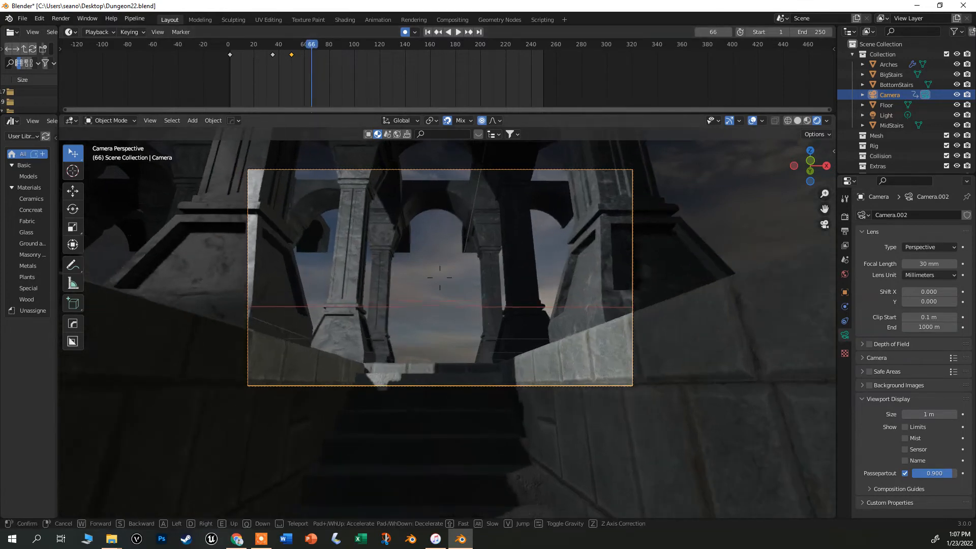
pyautogui.click(448, 326)
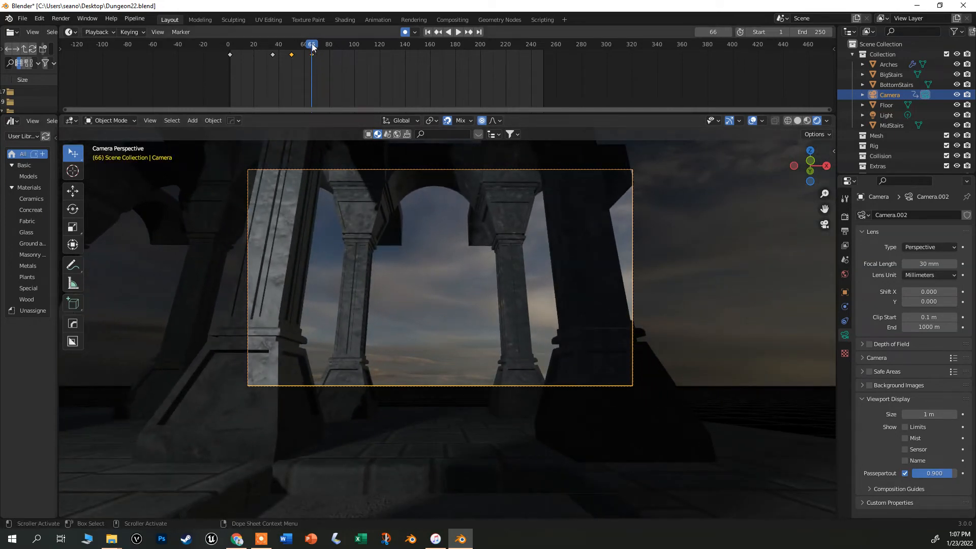
# - Go to frame 84 and split the 3D viewport into two side-by-side views
pyautogui.moveTo(312, 45); pyautogui.dragTo(334, 46)
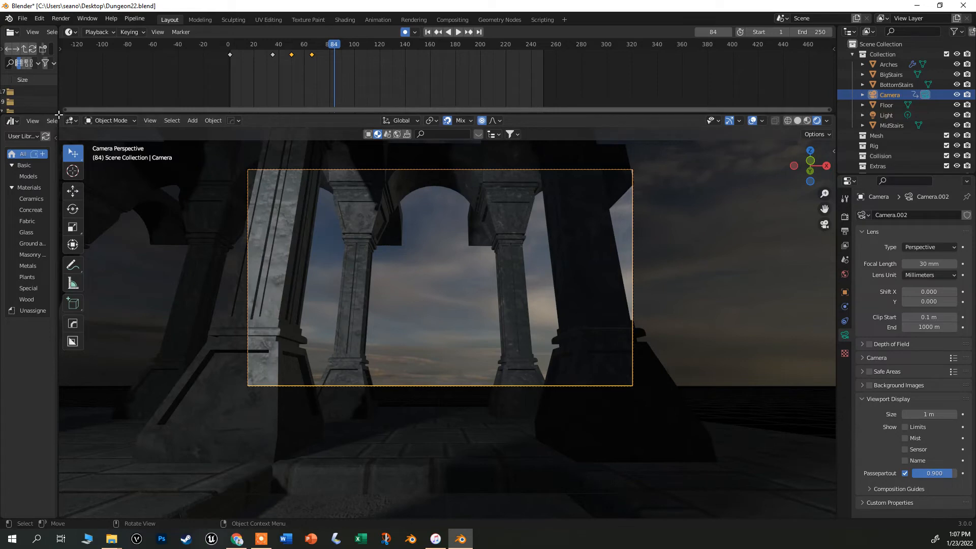
pyautogui.press('ctrl')
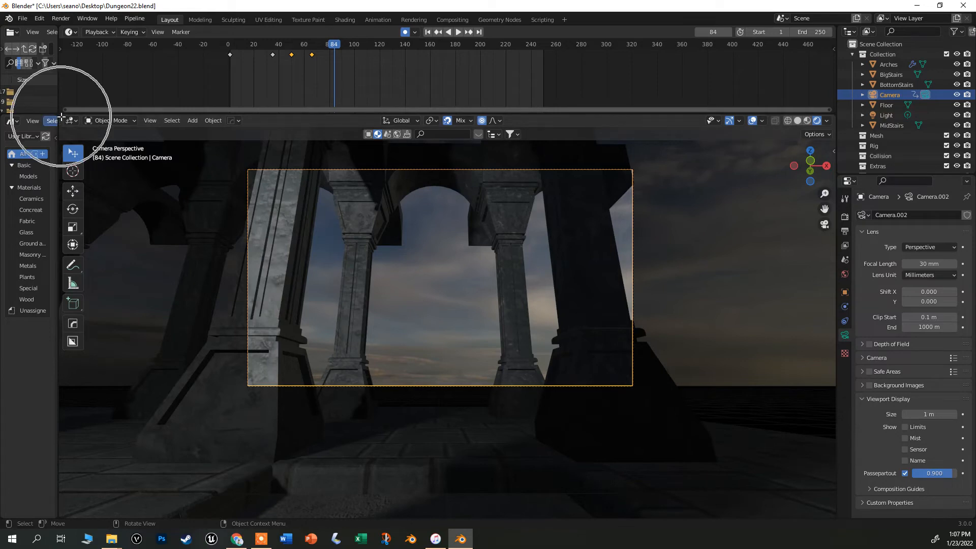
pyautogui.moveTo(61, 117); pyautogui.dragTo(406, 144)
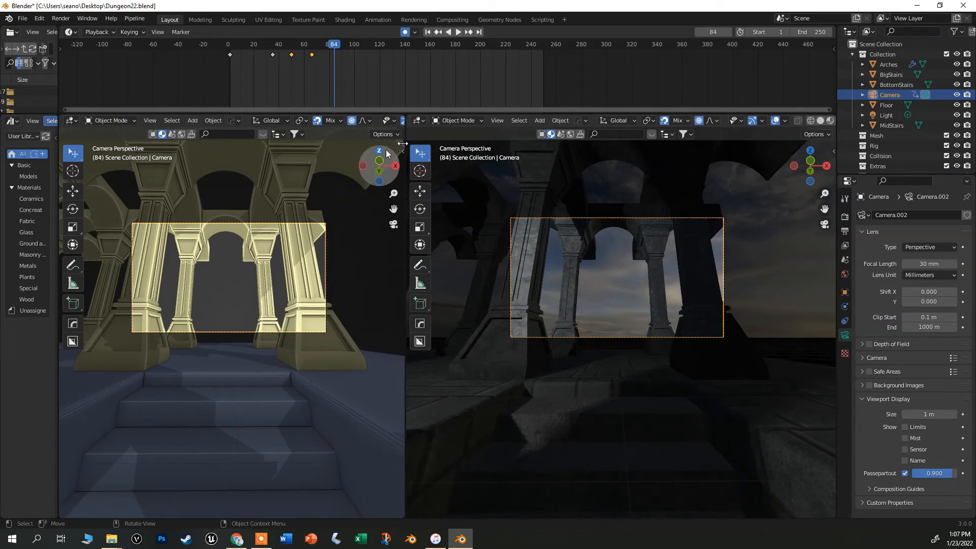
# - In a Right orthographic view of the new viewport, rotate the camera about -58° to look up at the sky at frame 84
pyautogui.click(395, 166)
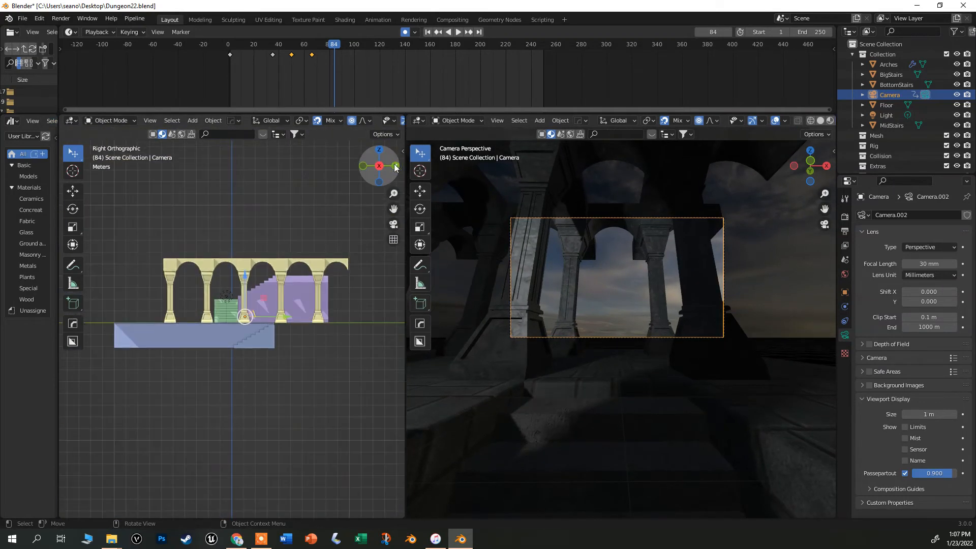
pyautogui.scroll(4, 274, 308)
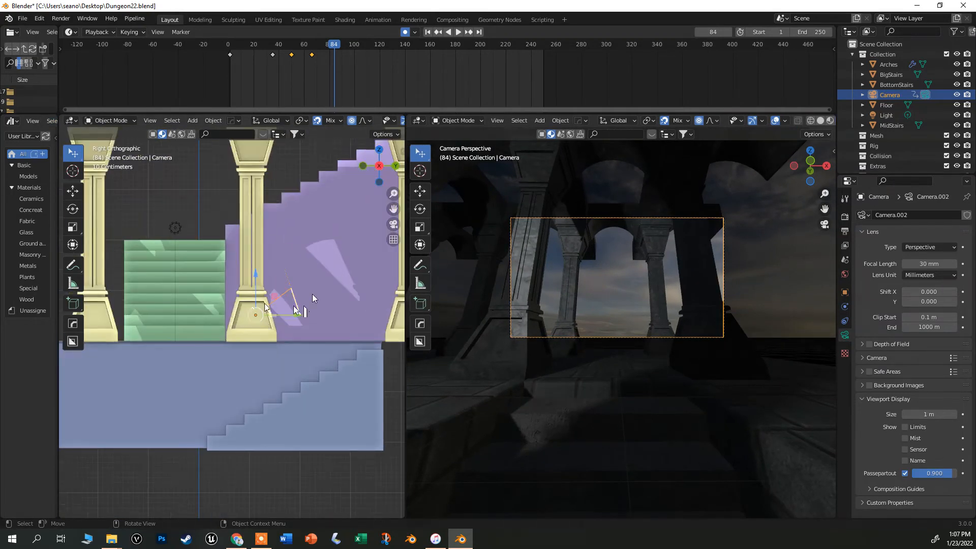
pyautogui.scroll(1, 312, 295)
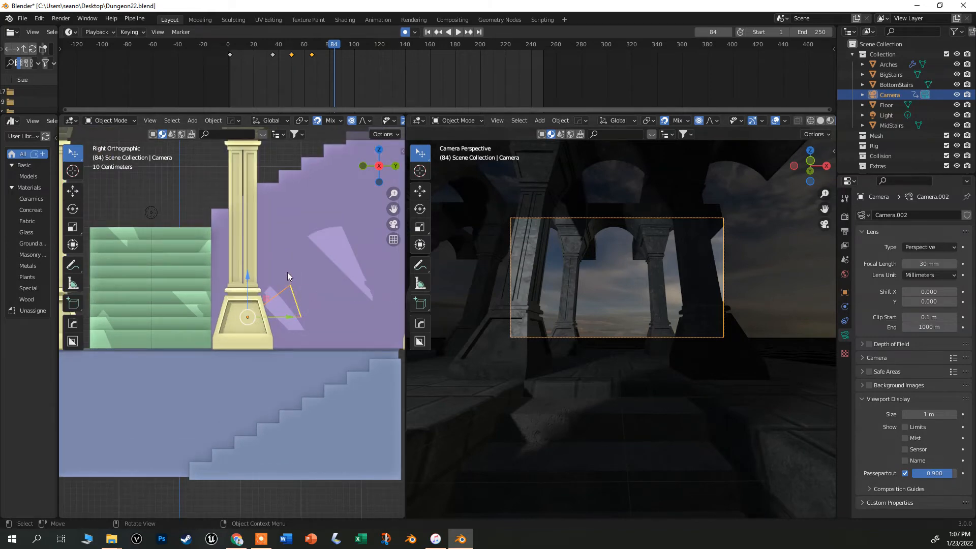
pyautogui.press('r')
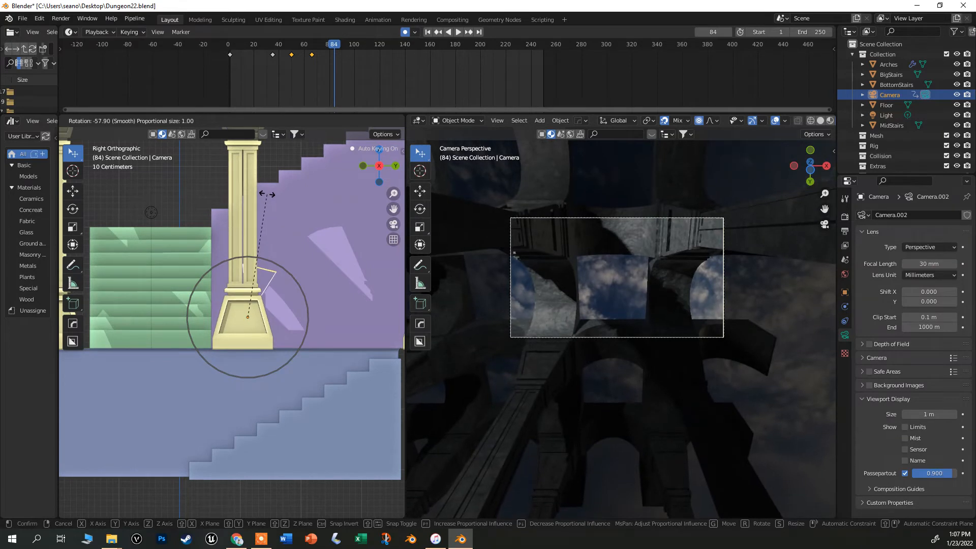
pyautogui.click(268, 194)
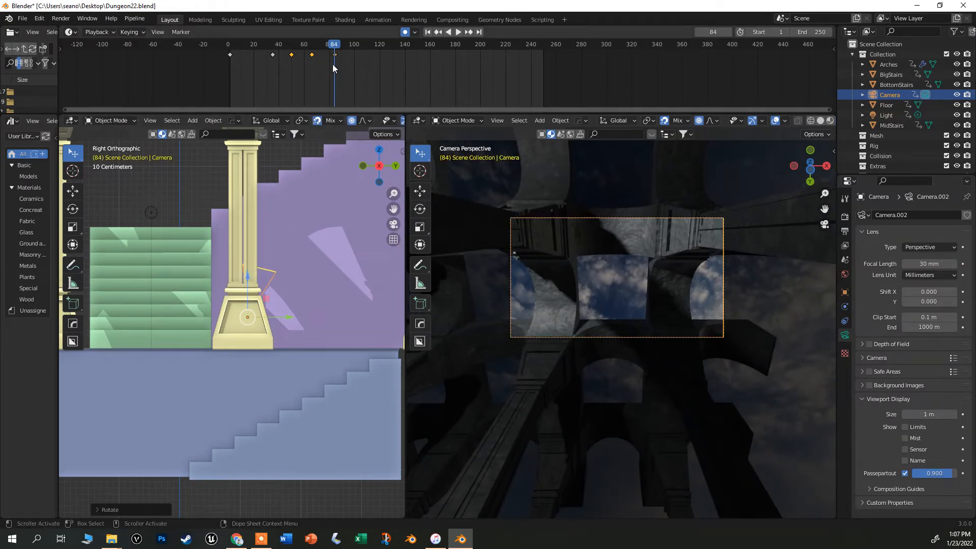
# - Play the animation from frame 43 to preview the camera climbing the stairs and tilting upward
pyautogui.moveTo(334, 40); pyautogui.dragTo(283, 44)
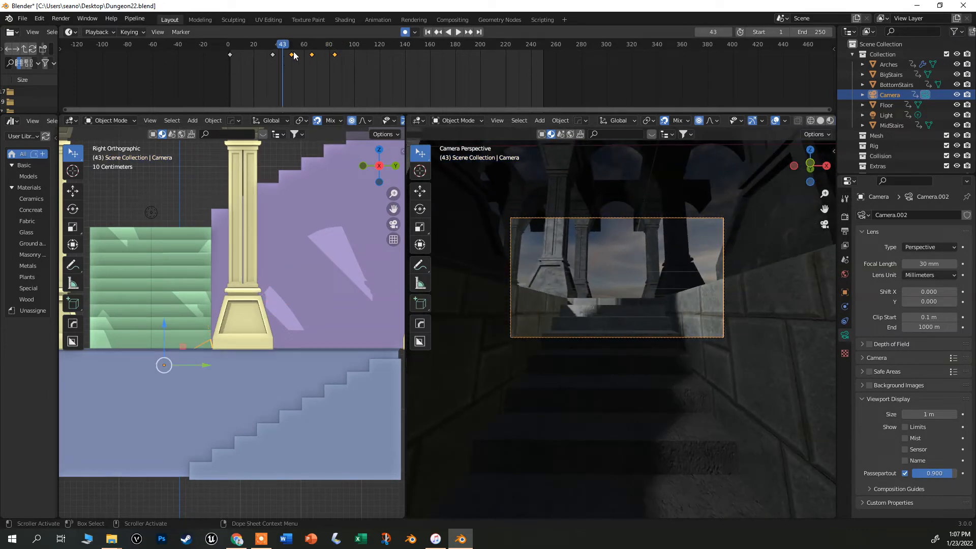
pyautogui.press('space')
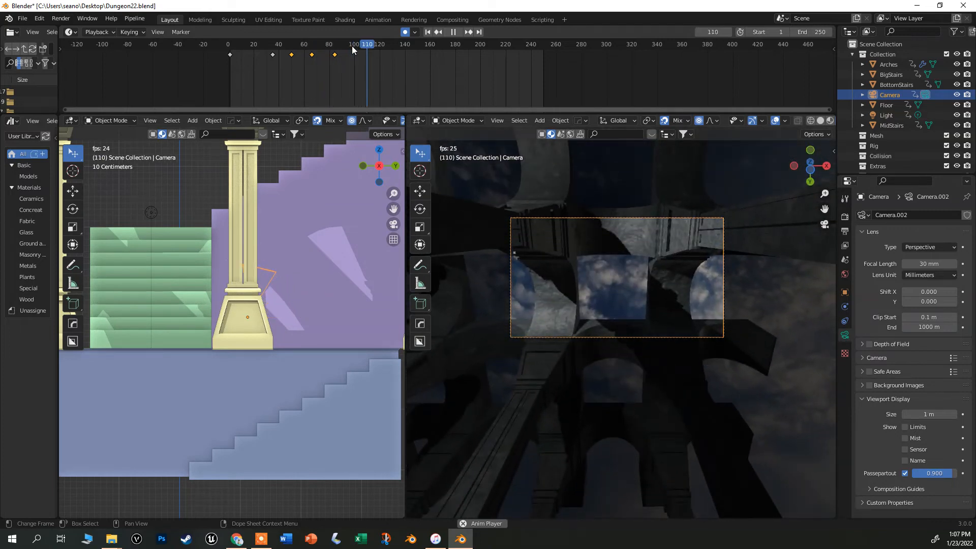
pyautogui.click(453, 32)
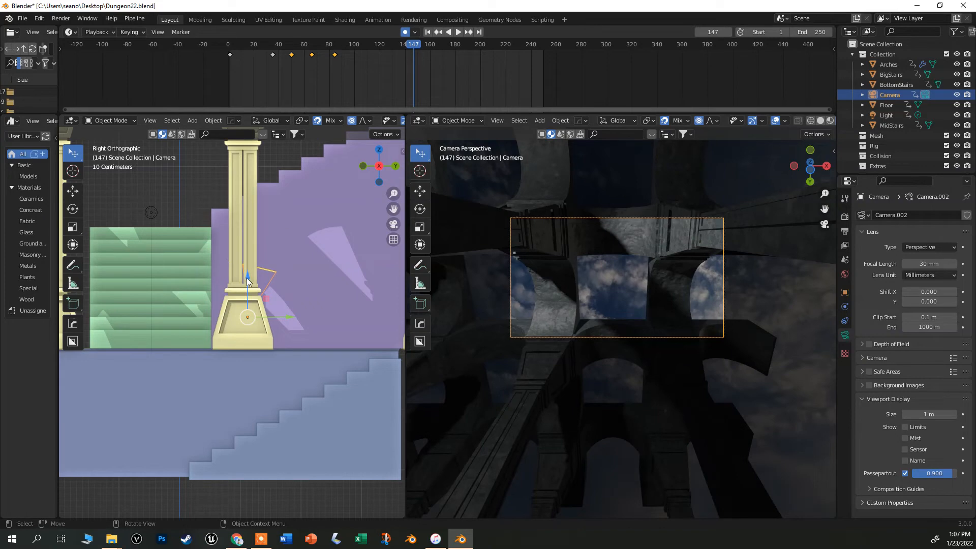
# - At frame 147, rotate the camera down to a level view through the arches and raise it about 2.4 m along Z
pyautogui.press('r')
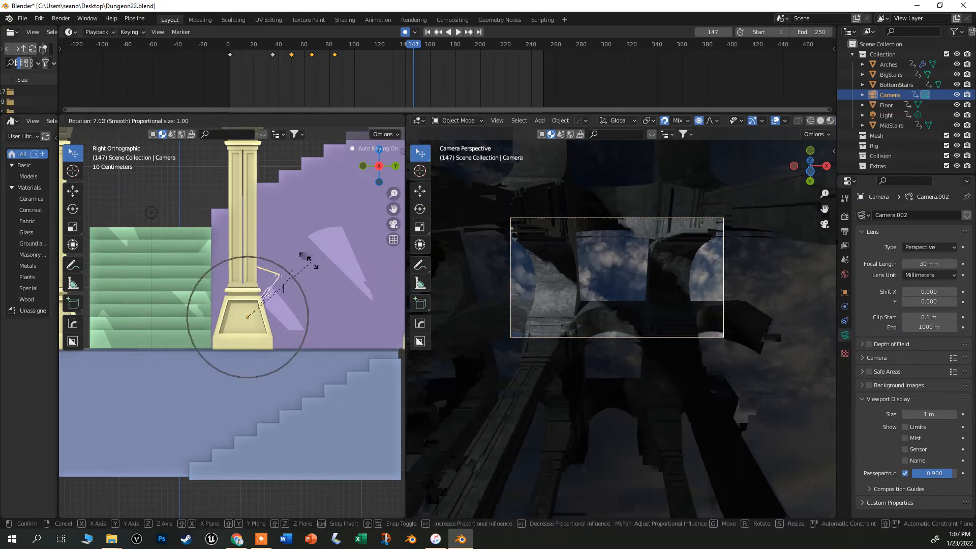
pyautogui.click(354, 349)
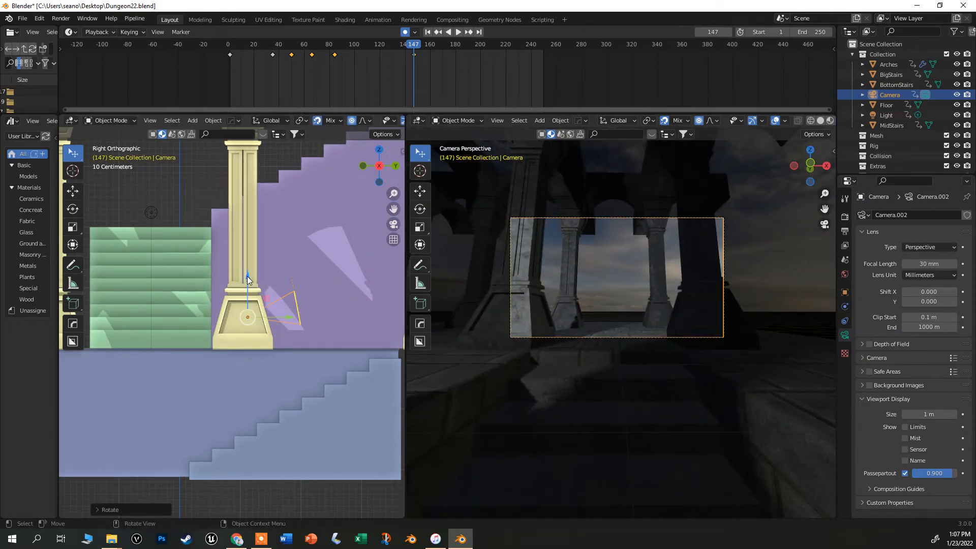
pyautogui.press('g')
pyautogui.press('z')
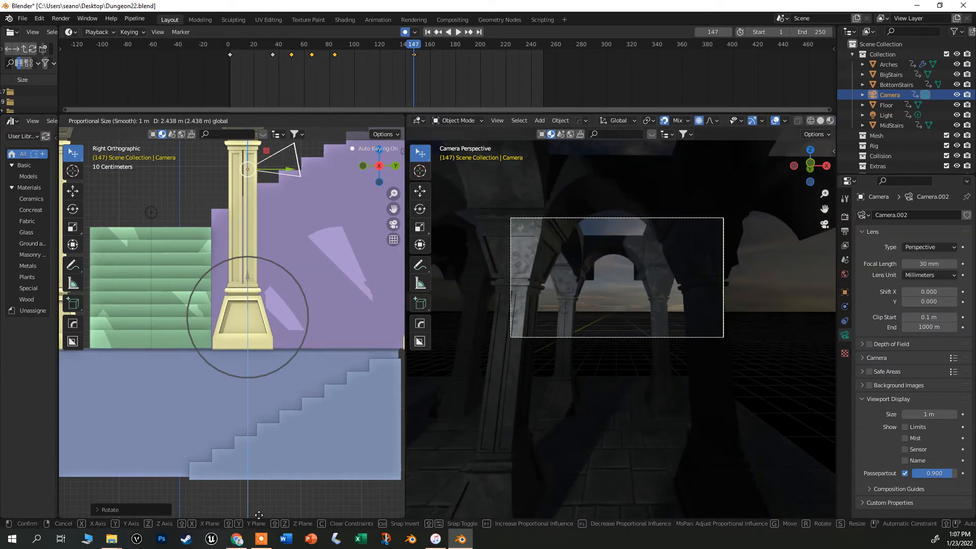
pyautogui.click(258, 515)
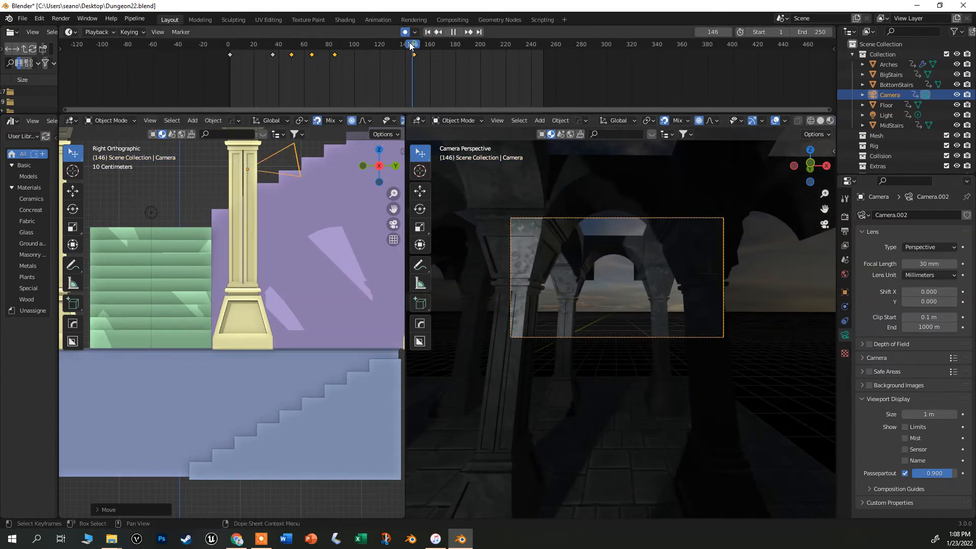
# - Play and scrub the timeline between frames 128 and 147 to preview the camera levelling out and rising
pyautogui.hotkey('shift', 'Left')
pyautogui.press('space')
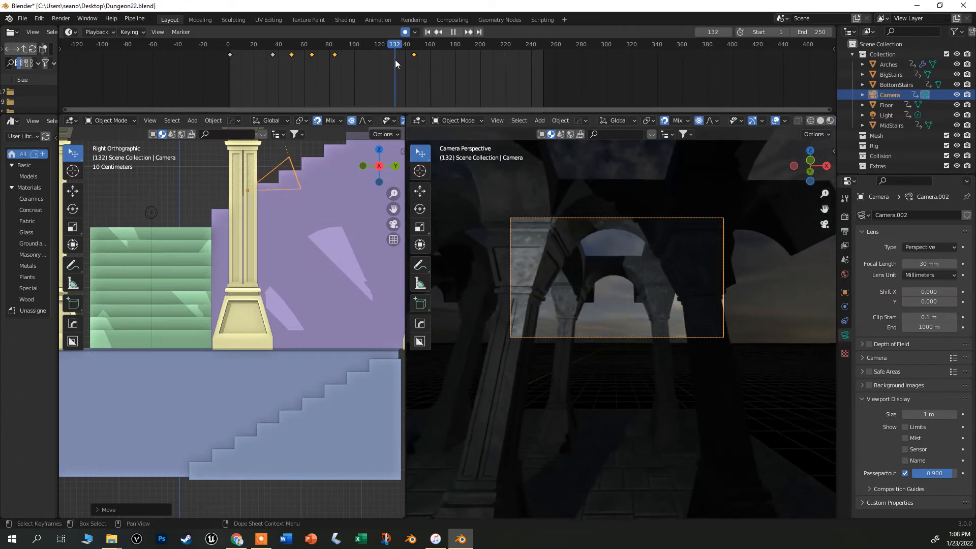
pyautogui.moveTo(455, 72); pyautogui.dragTo(389, 84)
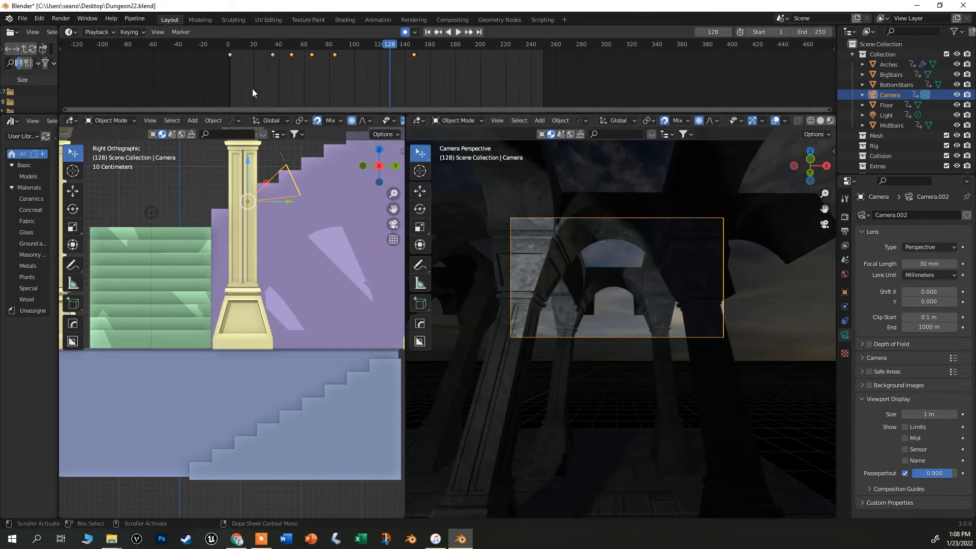
# - Switch the orthographic viewport to a Top view in wireframe shading, framed on the camera and the column grid
pyautogui.click(383, 147)
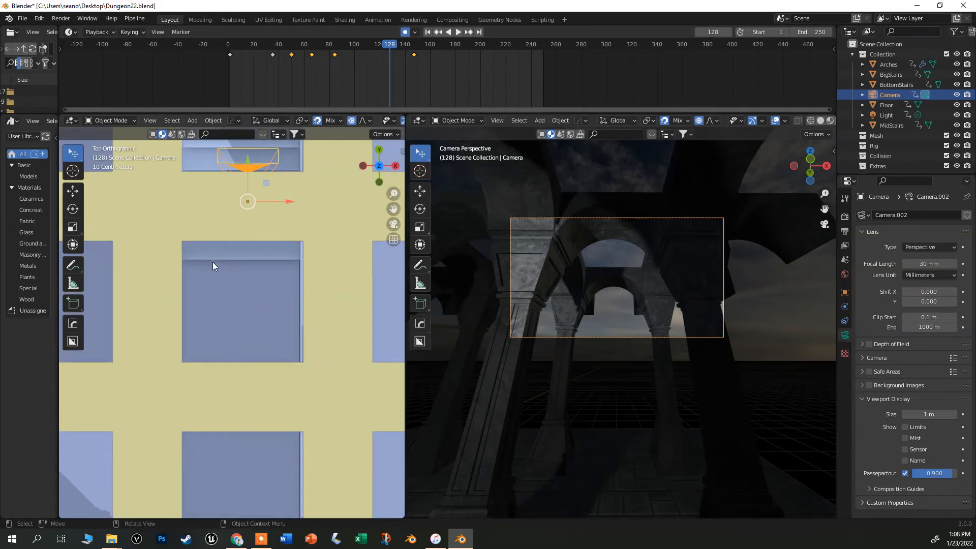
pyautogui.scroll(-5, 213, 262)
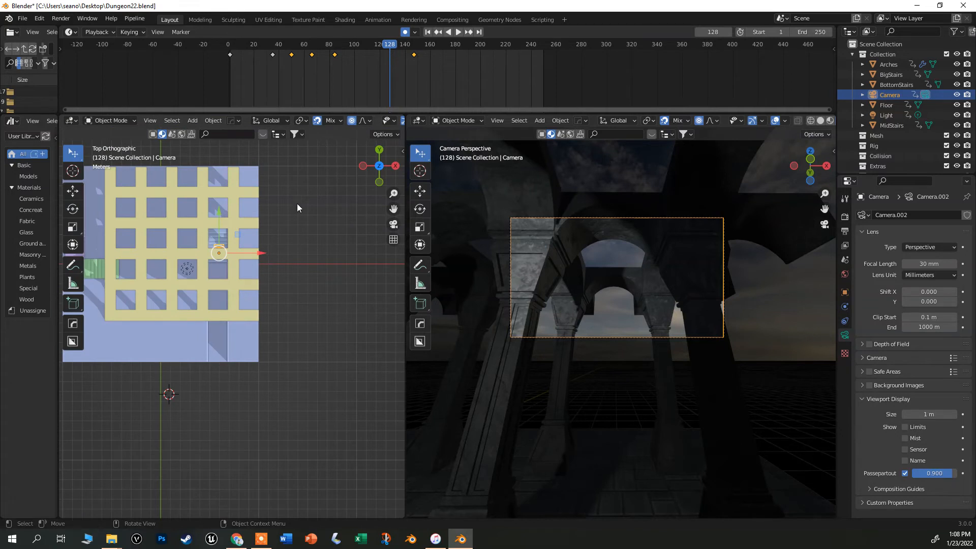
pyautogui.press('z')
pyautogui.click(245, 206)
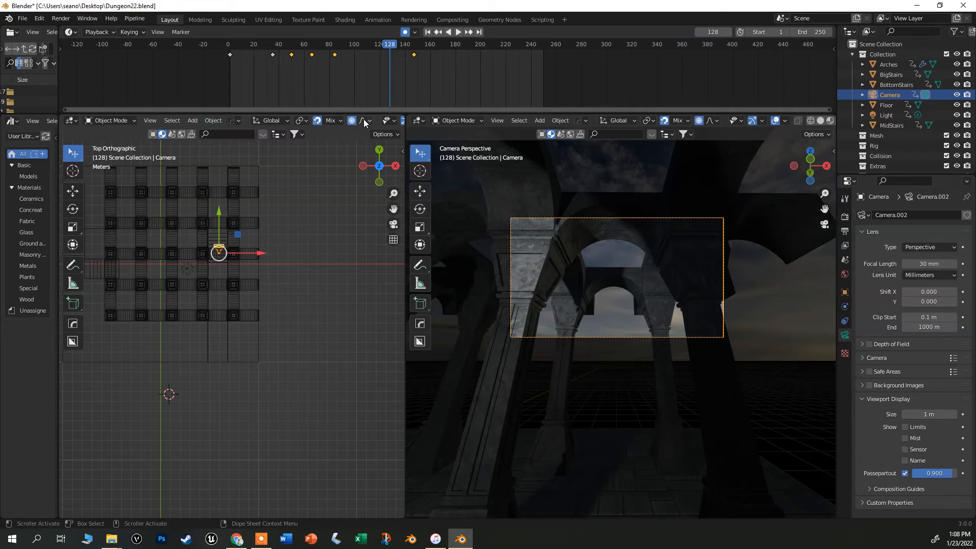
pyautogui.scroll(-5, 329, 121)
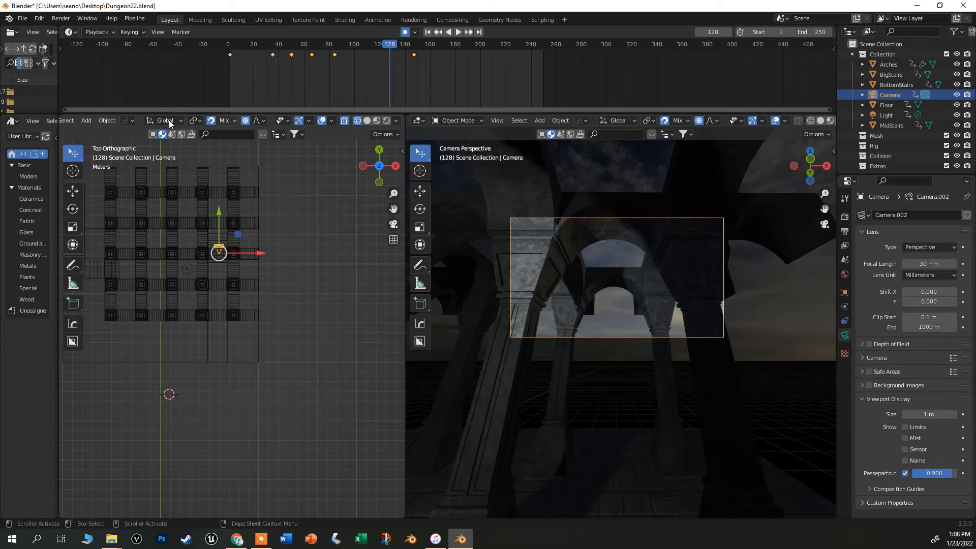
pyautogui.click(367, 120)
pyautogui.click(358, 120)
pyautogui.scroll(5, 209, 235)
# - At frame 166, move the camera forward along Y past the next row of columns and tilt it down about 33° in Right view
pyautogui.moveTo(404, 49); pyautogui.dragTo(438, 47)
pyautogui.moveTo(231, 235); pyautogui.dragTo(230, 139)
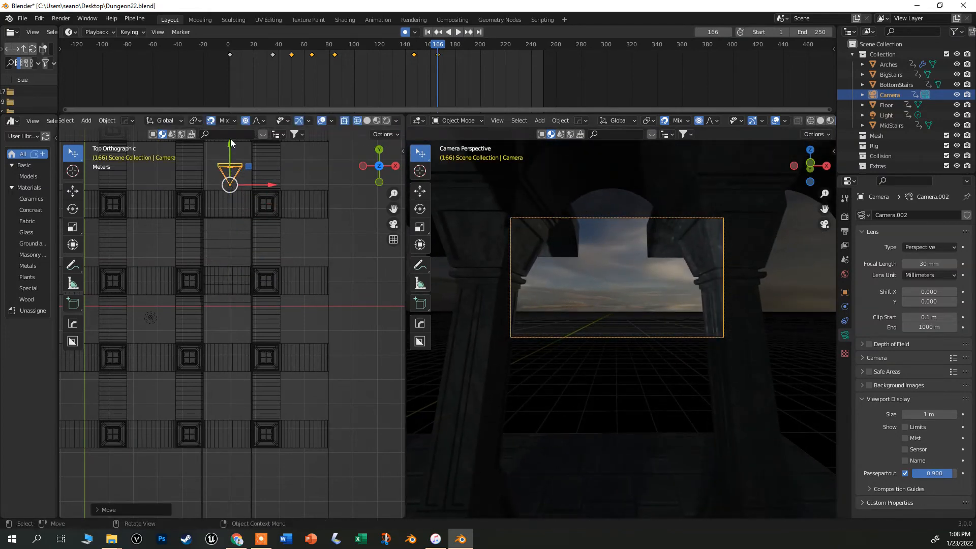
pyautogui.click(396, 166)
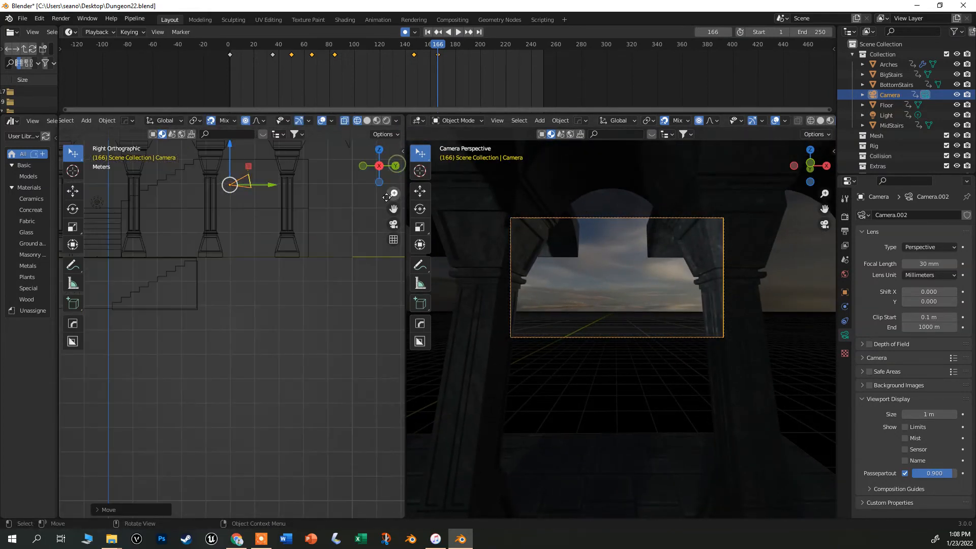
pyautogui.press('r')
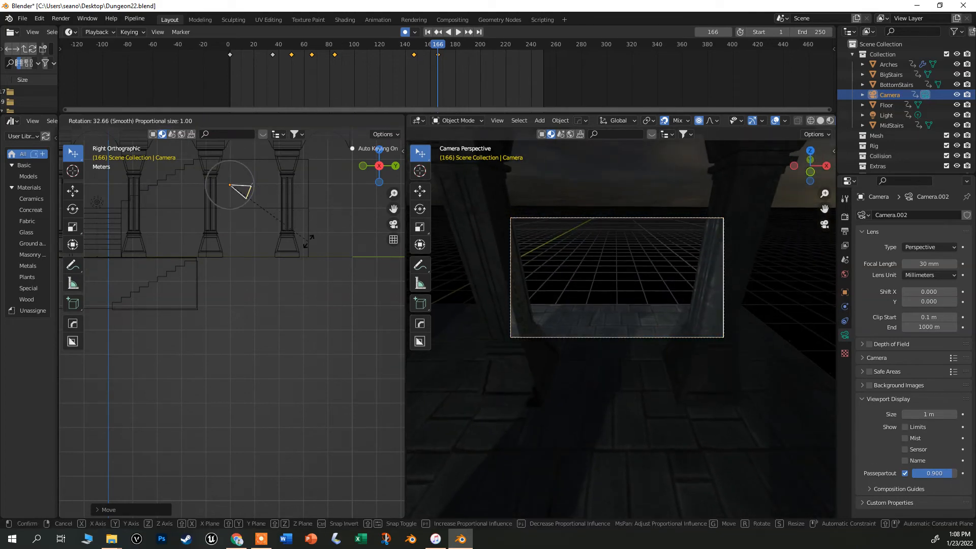
pyautogui.click(331, 225)
# - In Top view, turn the camera at frame 166 to look diagonally back toward the lit floor among the columns
pyautogui.click(379, 149)
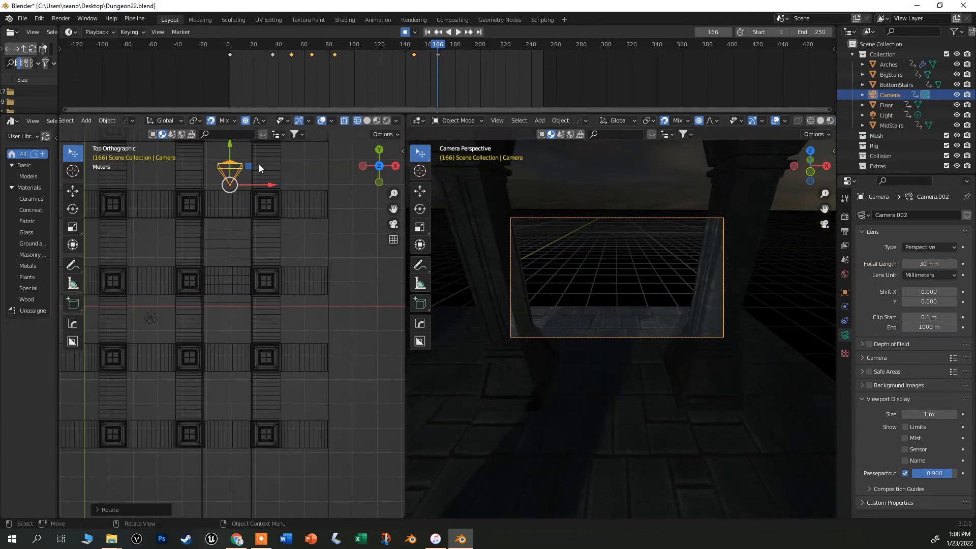
pyautogui.press('r')
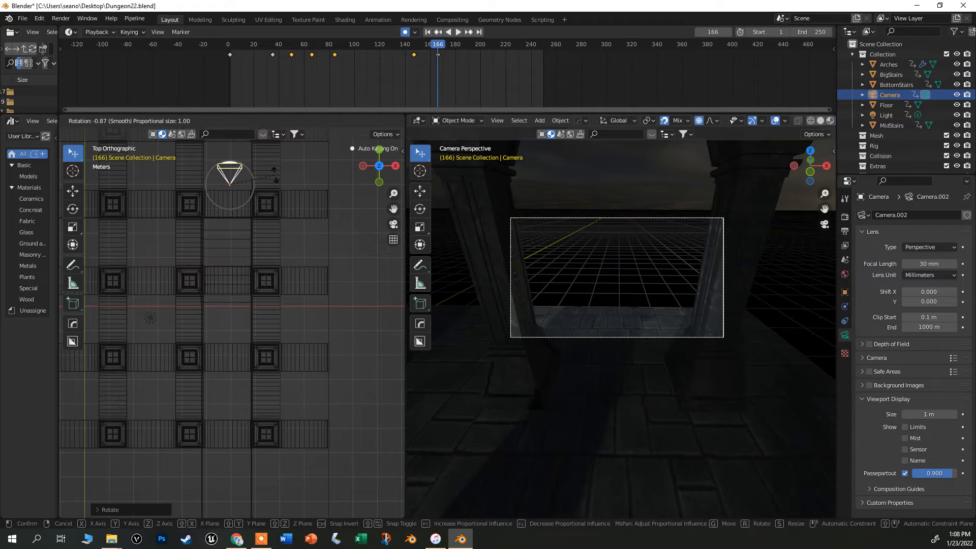
pyautogui.click(195, 152)
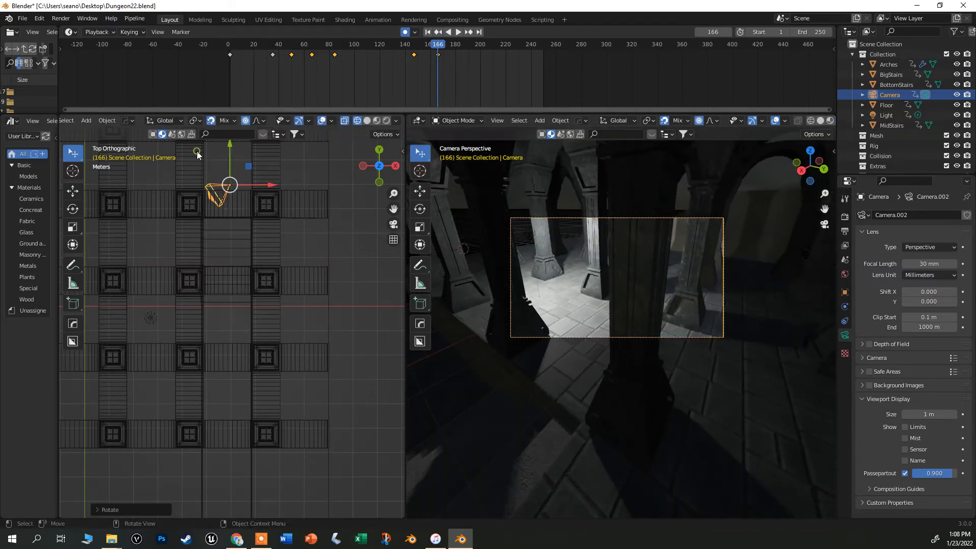
# - Play the animation from frame 141 to preview the camera's forward move and turn
pyautogui.moveTo(439, 46); pyautogui.dragTo(407, 46)
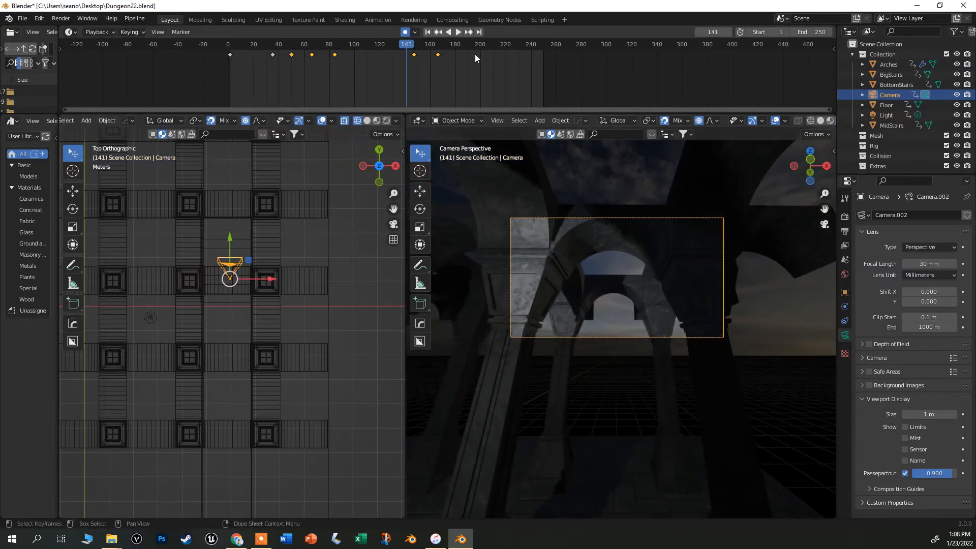
pyautogui.click(459, 32)
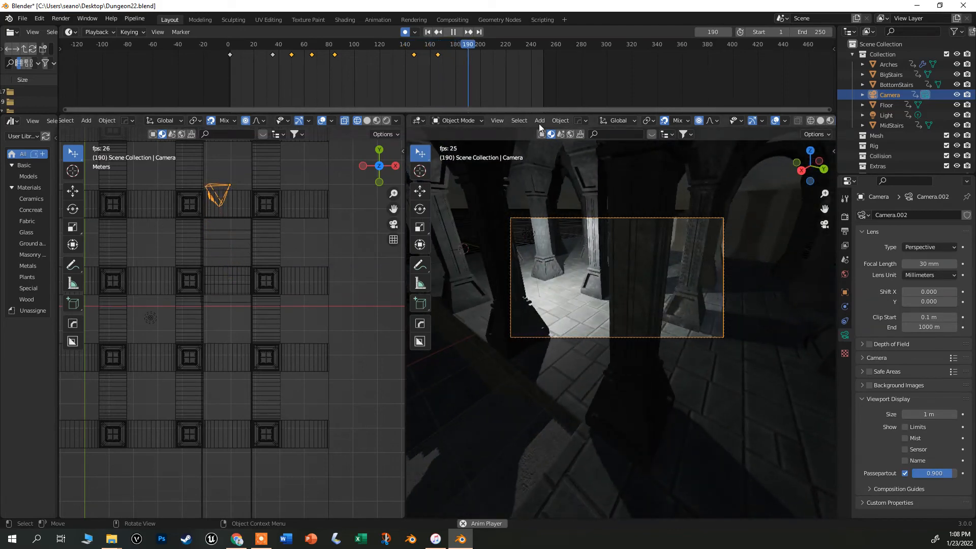
pyautogui.click(456, 32)
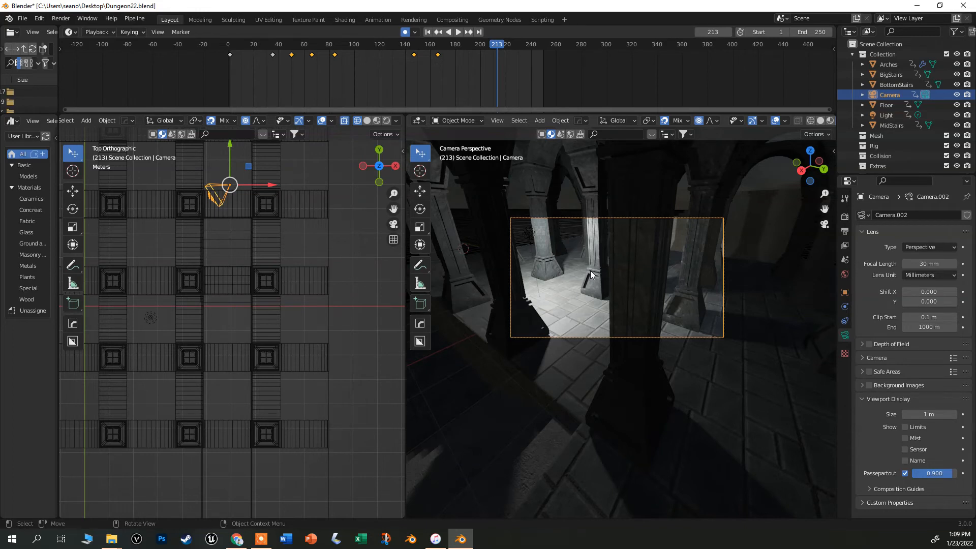
# - Turn off Auto Keying and move the last two camera keyframes earlier, to about frames 93 and 112
pyautogui.click(405, 32)
pyautogui.moveTo(445, 75); pyautogui.dragTo(270, 46)
pyautogui.press('g')
pyautogui.click(370, 57)
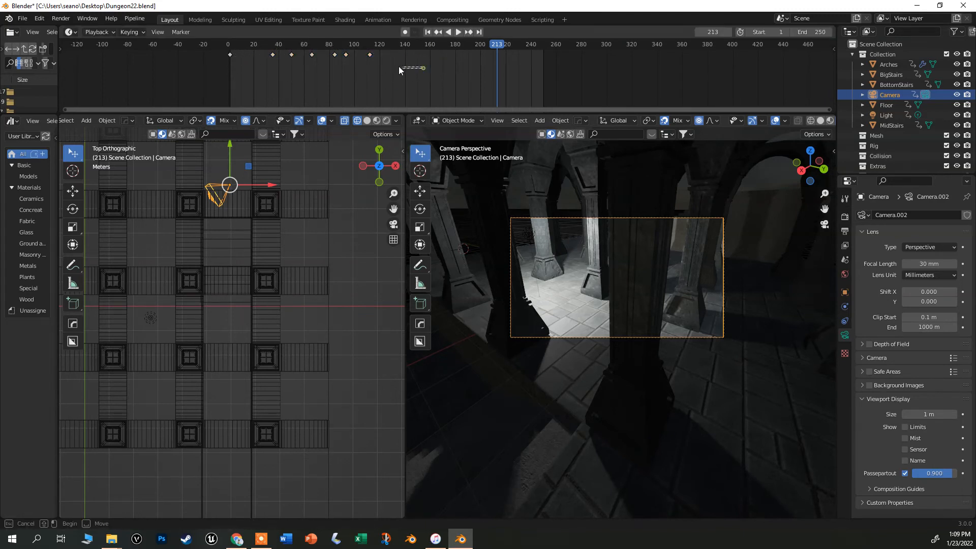
# - Shift every camera keyframe after frame 1 about 16 frames earlier, and go to frame 104
pyautogui.moveTo(391, 67); pyautogui.dragTo(267, 50)
pyautogui.press('g')
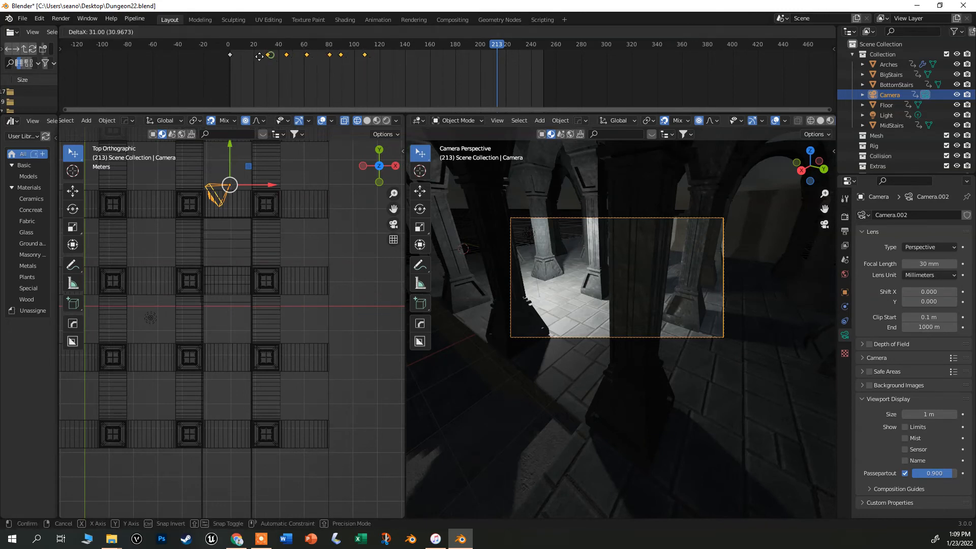
pyautogui.click(252, 56)
pyautogui.moveTo(500, 43); pyautogui.dragTo(359, 44)
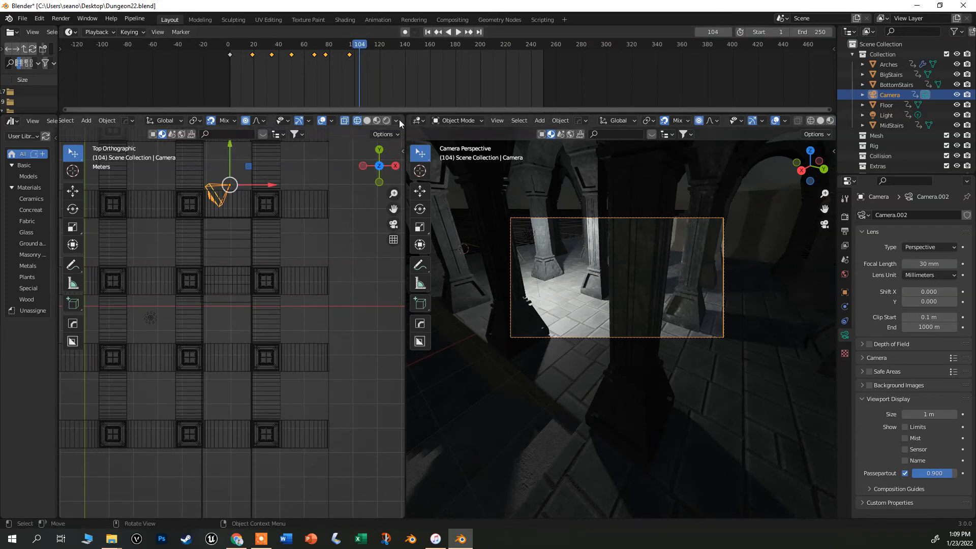
# - Join the two viewports into one, keeping the camera view, and enlarge the camera frame within it
pyautogui.rightClick(406, 387)
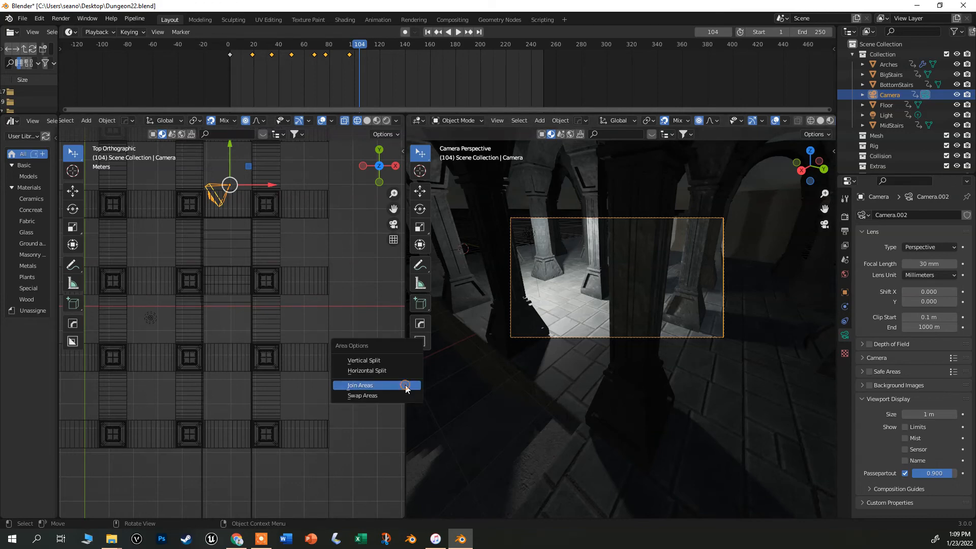
pyautogui.click(344, 386)
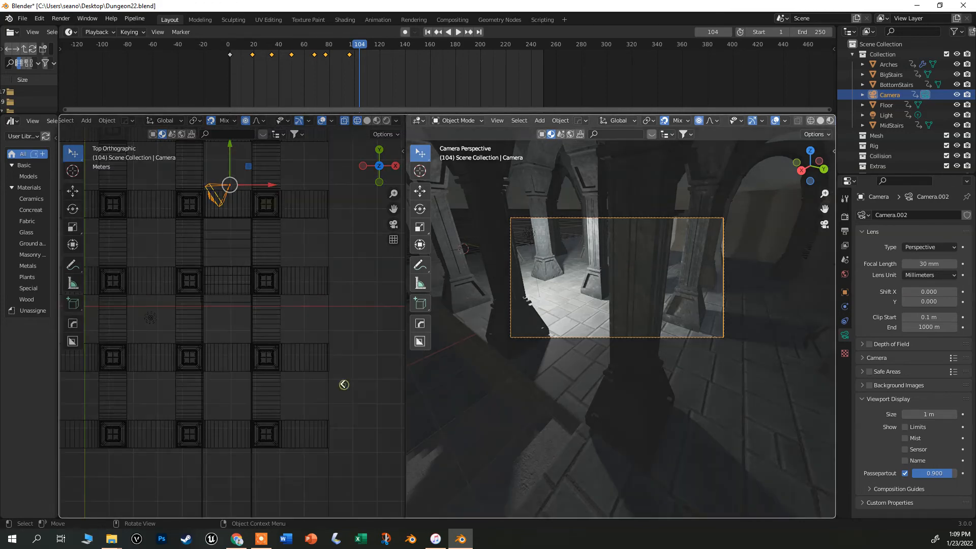
pyautogui.click(258, 369)
pyautogui.scroll(3, 460, 212)
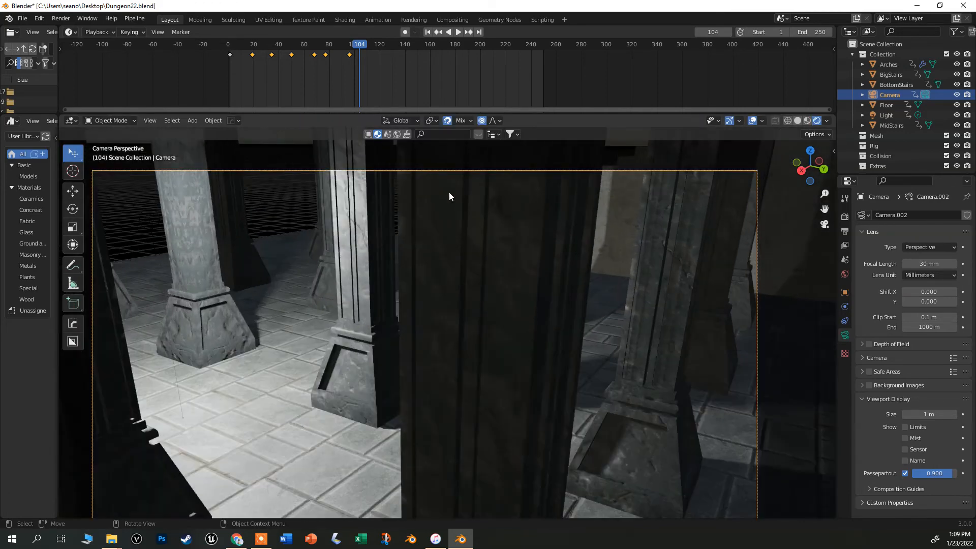
pyautogui.scroll(-1, 434, 237)
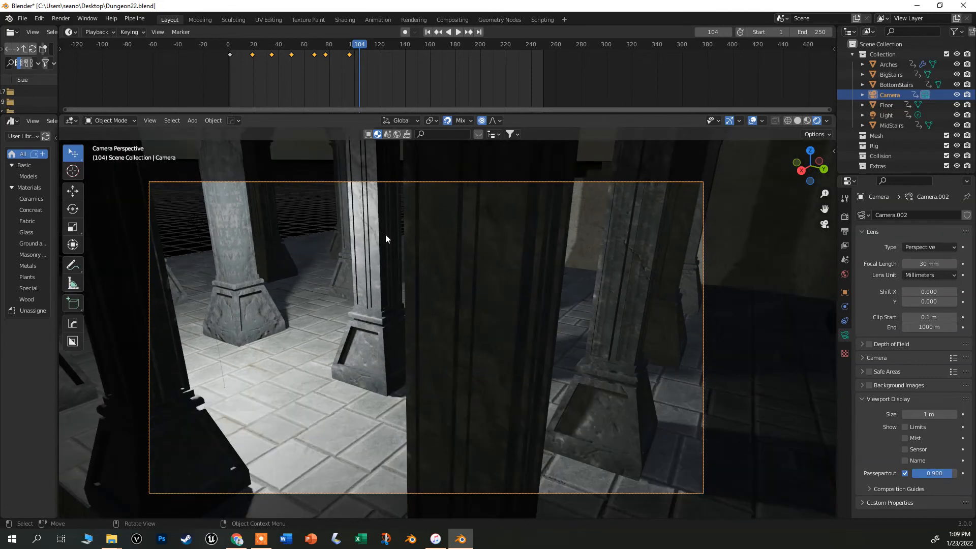
# - Go to the last keyframe at frame 97, turn on Auto Keying and set the scene's end frame to 500
pyautogui.moveTo(359, 45); pyautogui.dragTo(352, 48)
pyautogui.click(405, 32)
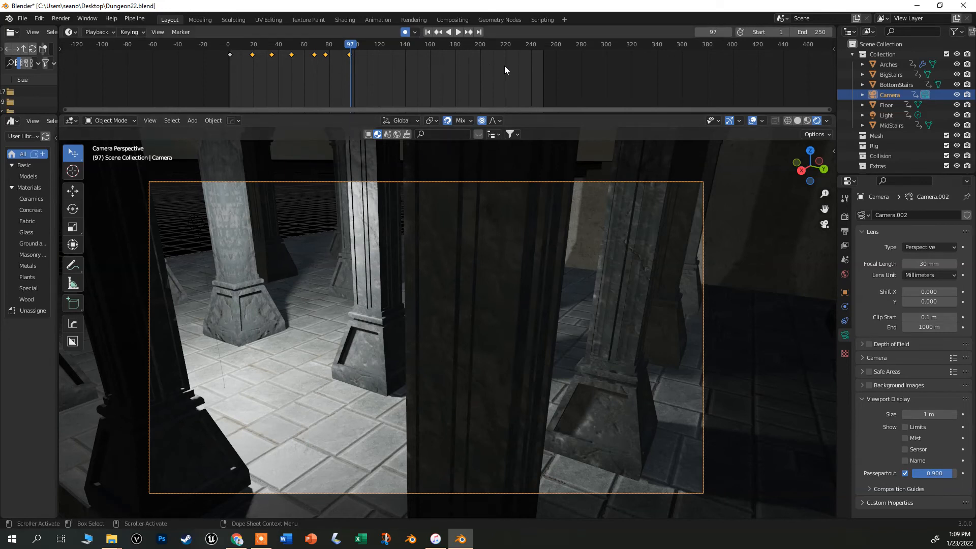
pyautogui.click(816, 32)
pyautogui.write('50')
pyautogui.press('Return')
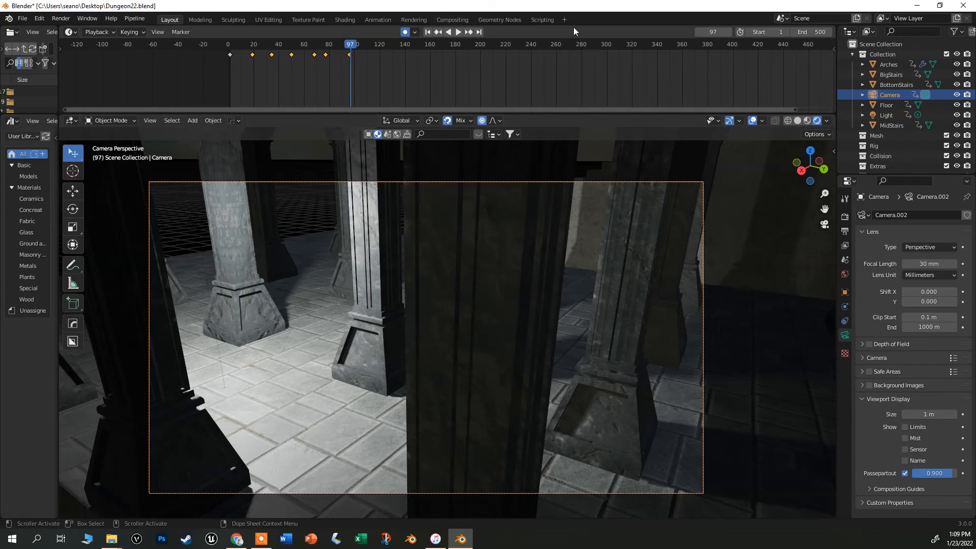
# - During playback, use walk navigation to fly the camera among the columns and up to the stairs, recording keyframes through frame 377
pyautogui.click(459, 32)
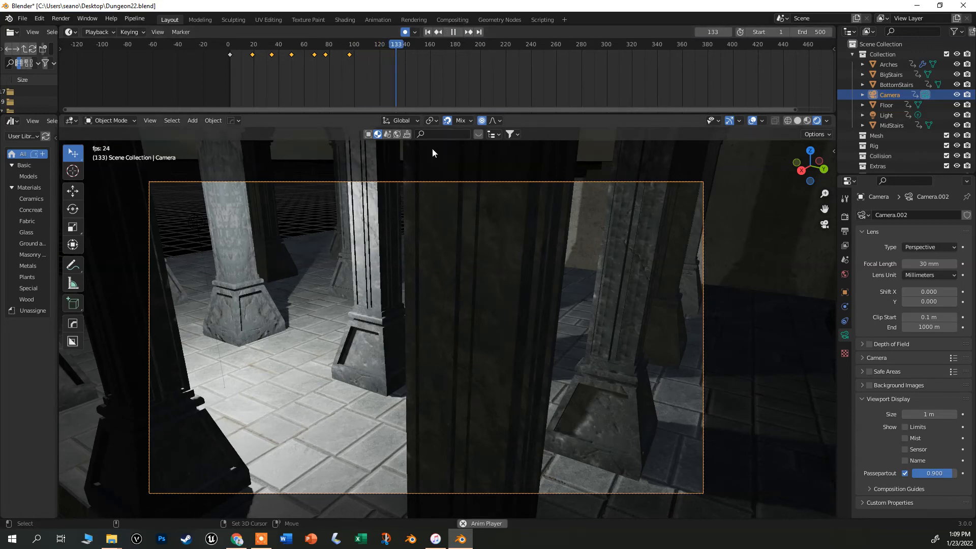
pyautogui.hotkey('shift', '`')
pyautogui.press('w')
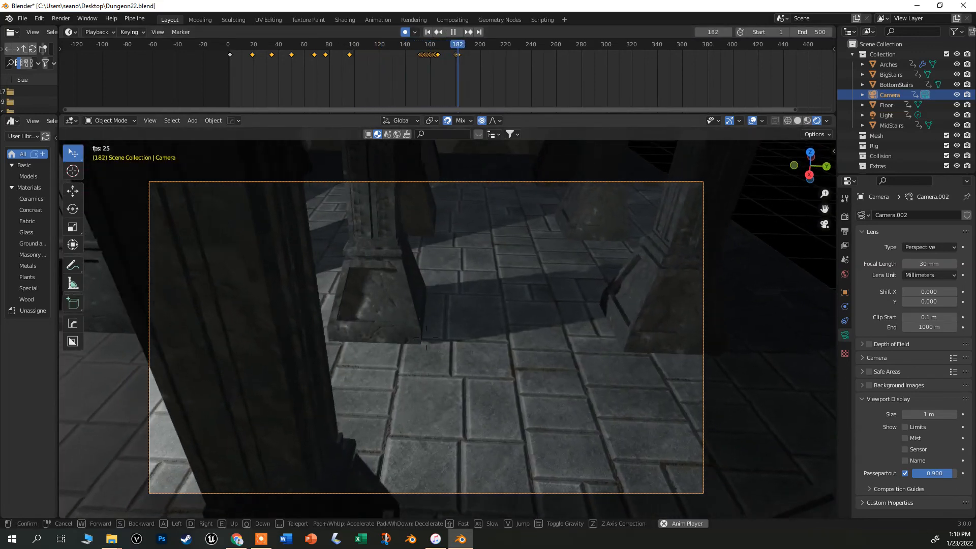
pyautogui.press('w')
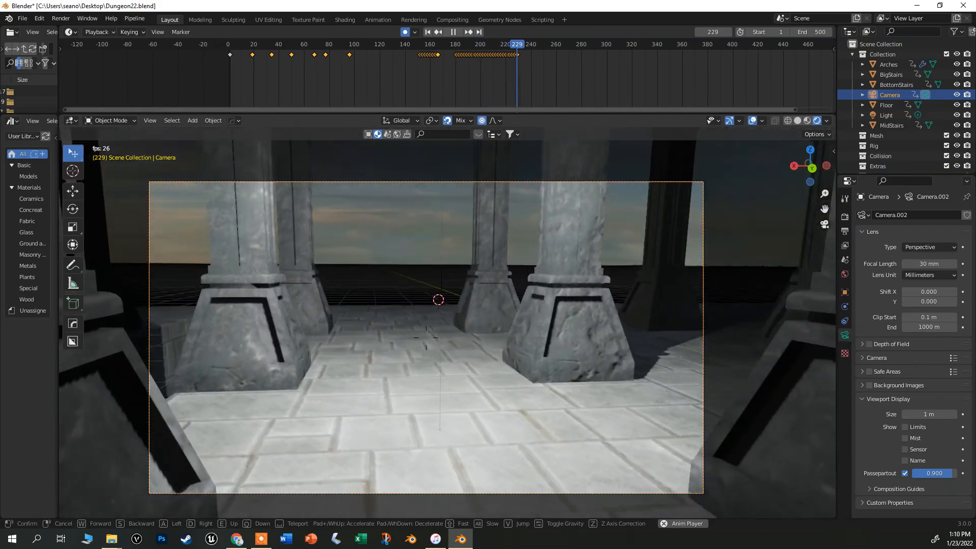
pyautogui.press('w')
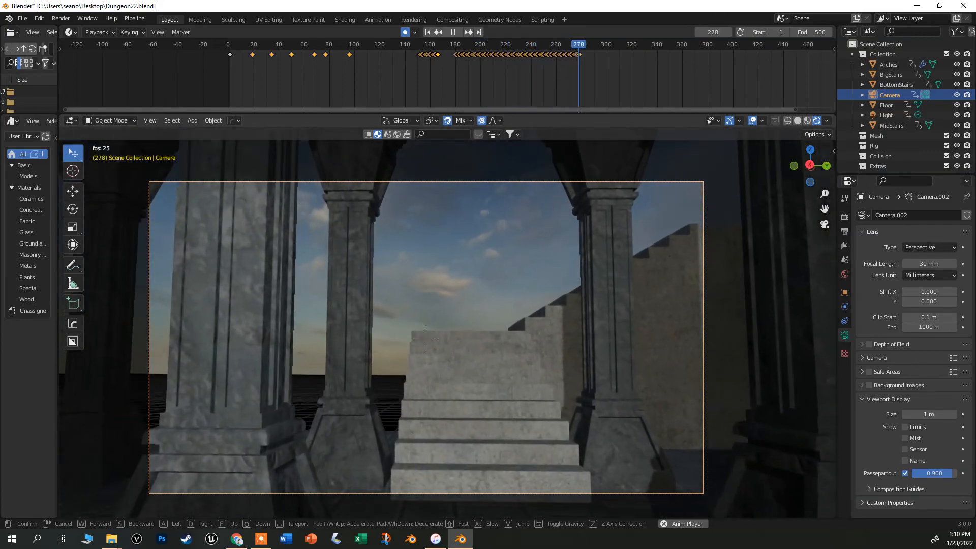
pyautogui.press('w')
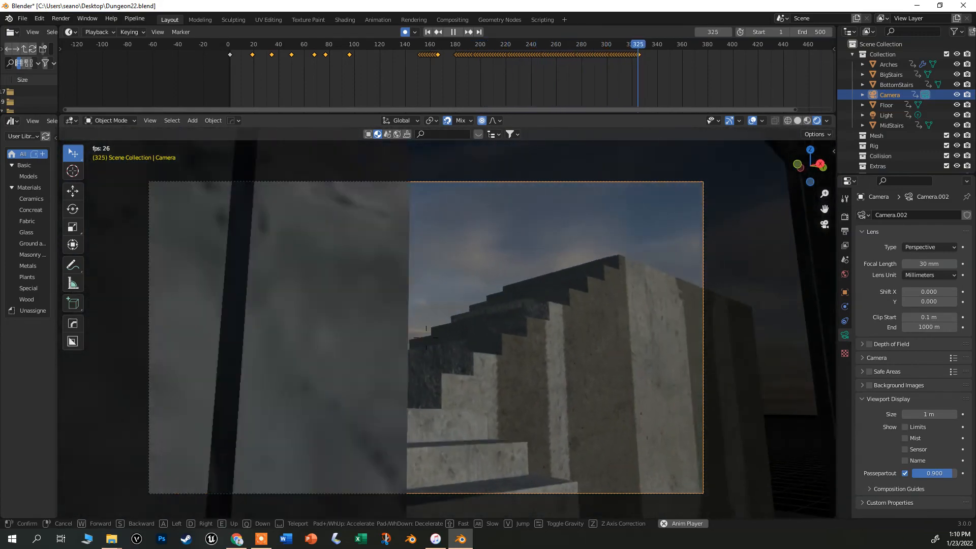
pyautogui.press('w')
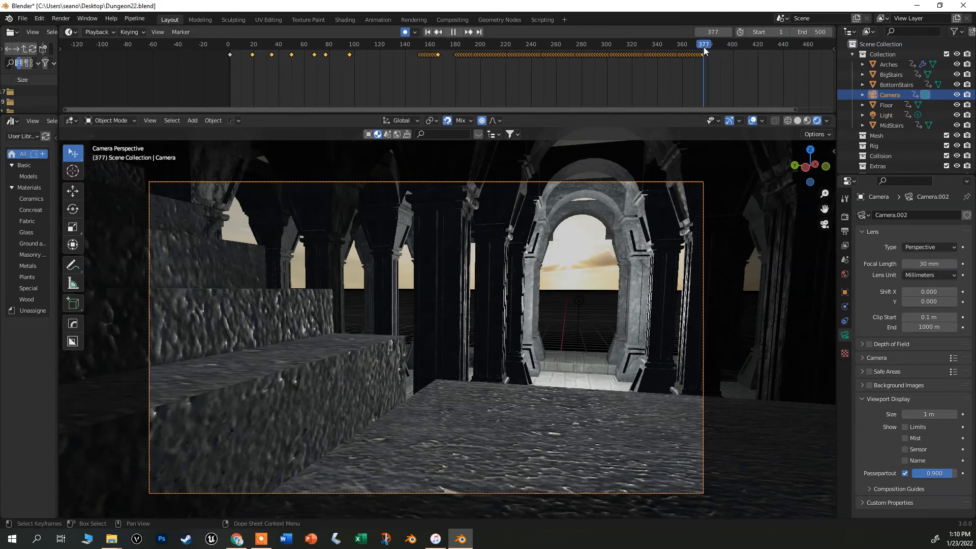
# - Stop playback, set the scene's end frame to 380, and replay the recorded camera movement from frame 130
pyautogui.press('space')
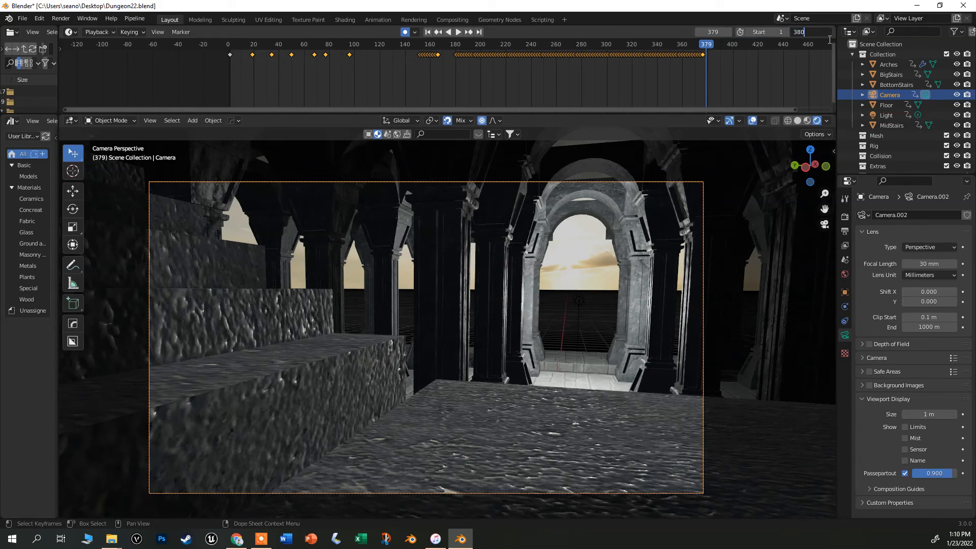
pyautogui.press('Return')
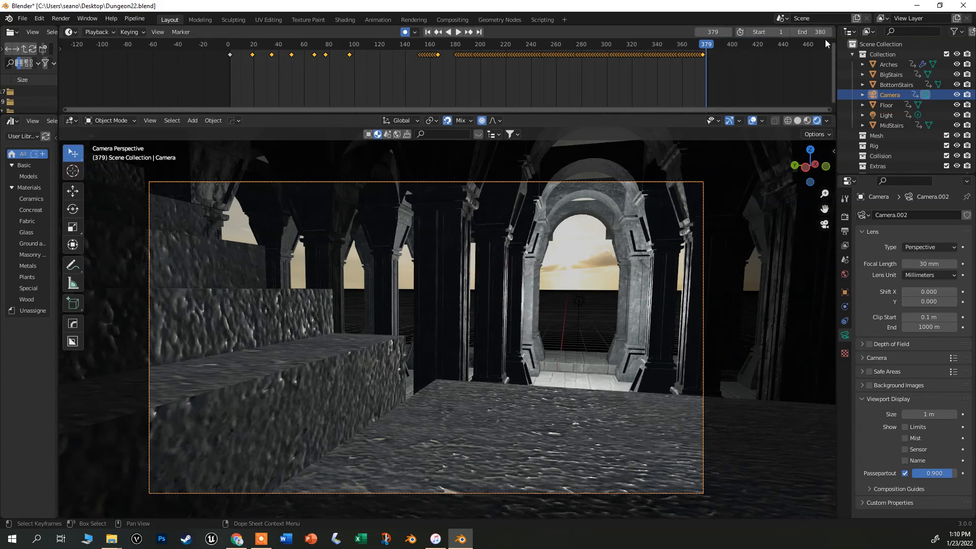
pyautogui.click(393, 46)
pyautogui.click(458, 32)
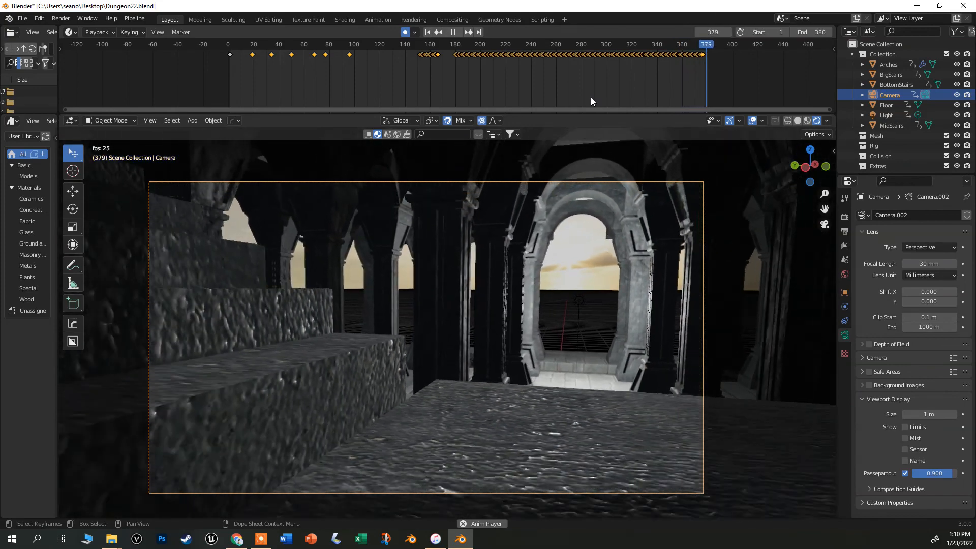
pyautogui.press('Escape')
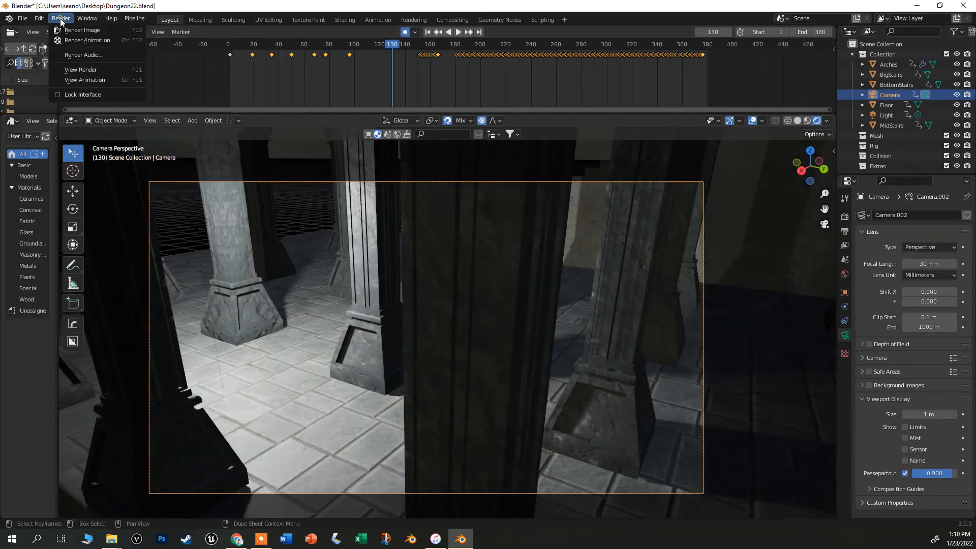
# - Start rendering the animation
pyautogui.click(67, 39)
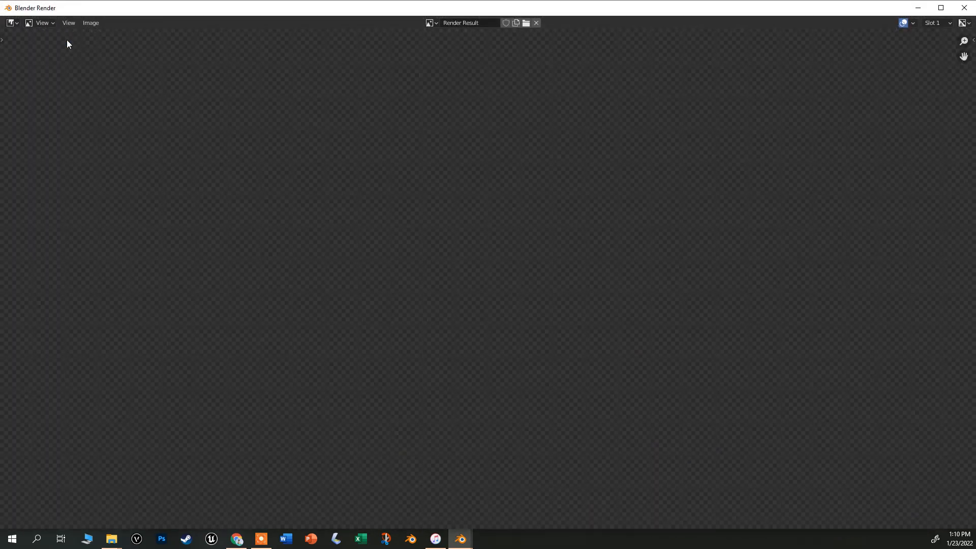